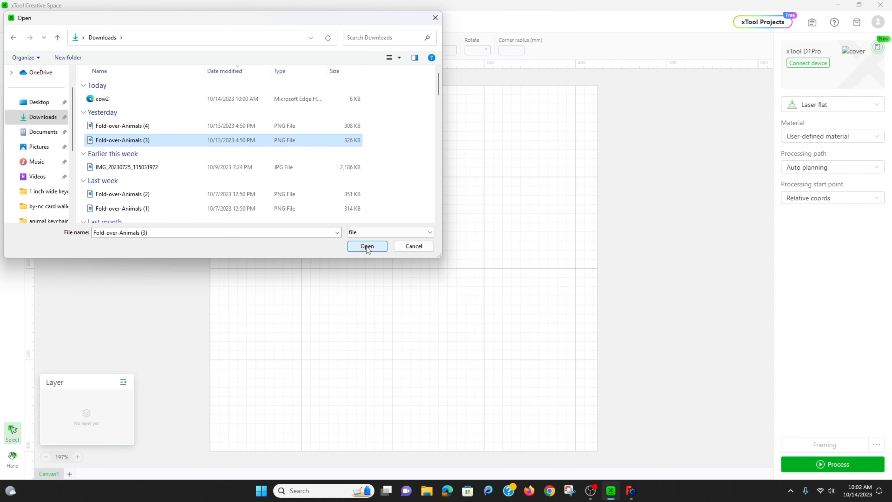
Import the Fold-over-Animals (3) image and trace it into a vector outline with the default trace settings.
left_click(367, 247)
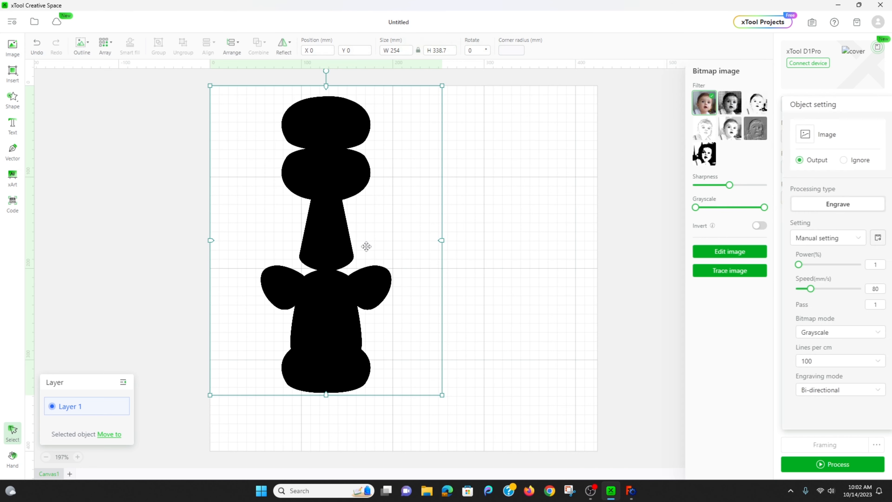
left_click(732, 273)
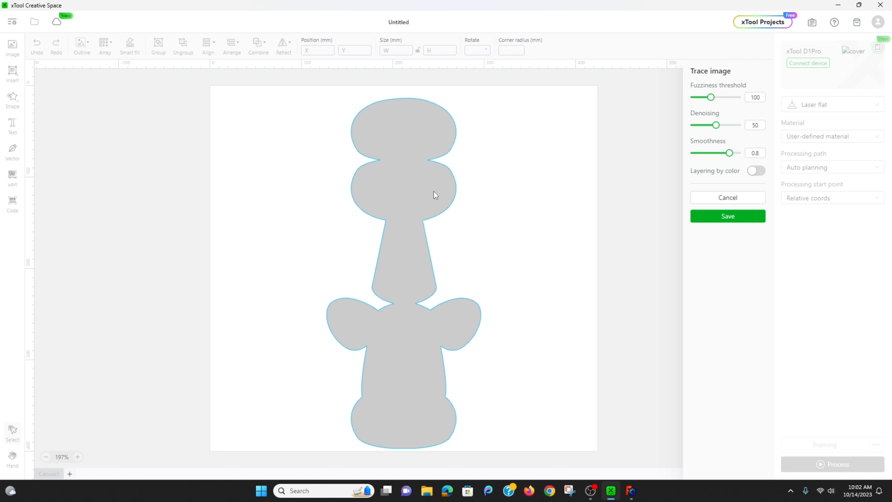
left_click(737, 218)
Move the traced vector outline off to the right of the black bitmap and delete the bitmap.
left_click_drag(318, 298, 465, 296)
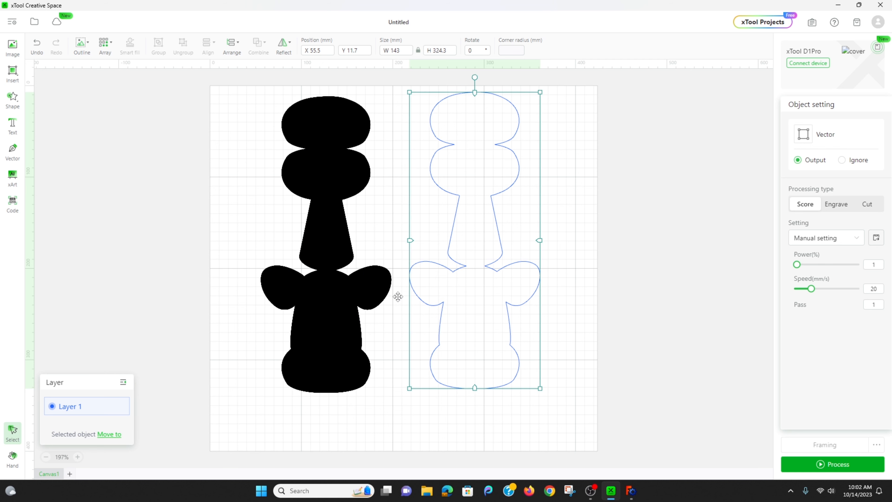
left_click(338, 304)
key("Delete")
Export the traced outline as an SVG to the network folder laser\leather\animal keychains, replacing the existing cow2 file.
left_click(442, 319)
right_click(487, 328)
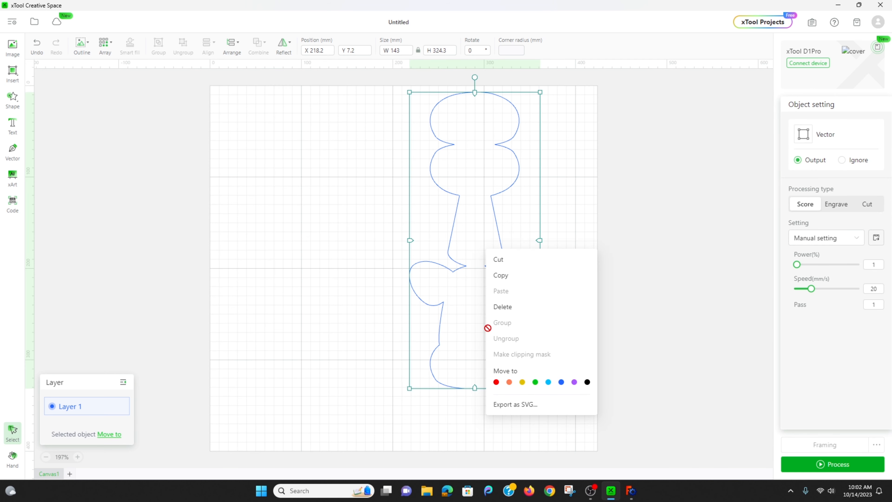
left_click(535, 405)
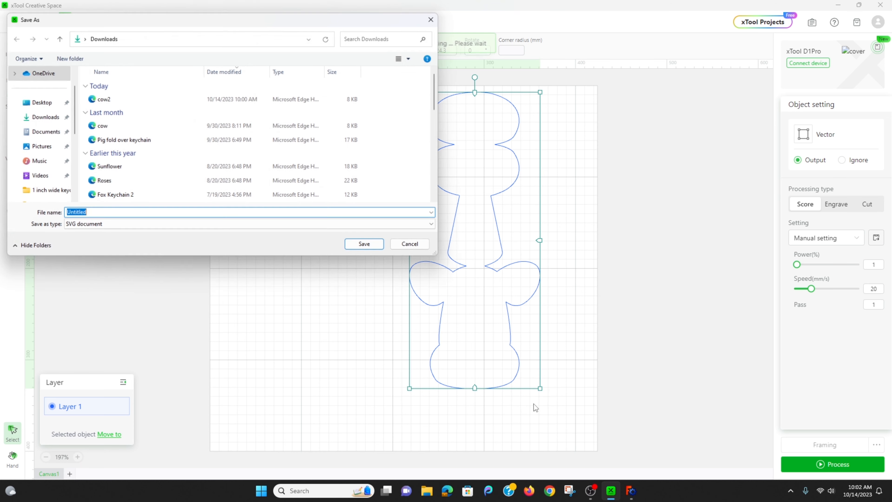
left_click(171, 37)
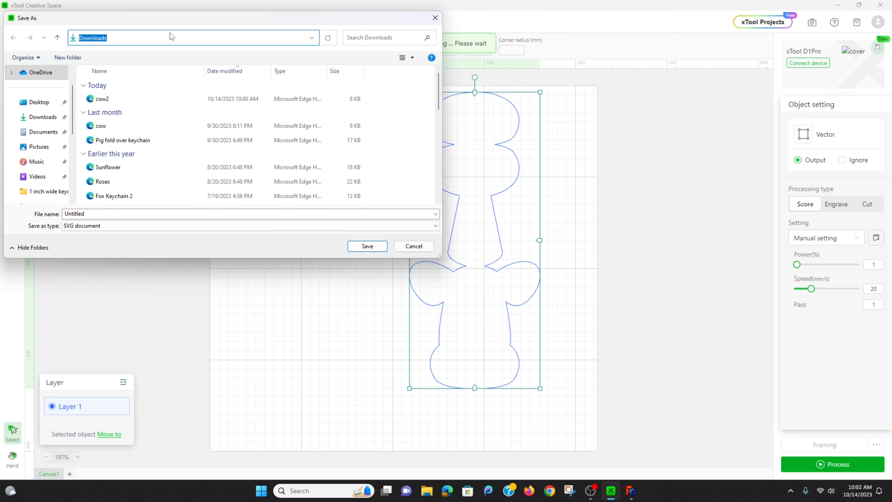
type("\\\\192.168.10.1\\g\\laser\\leather\\animal keychains")
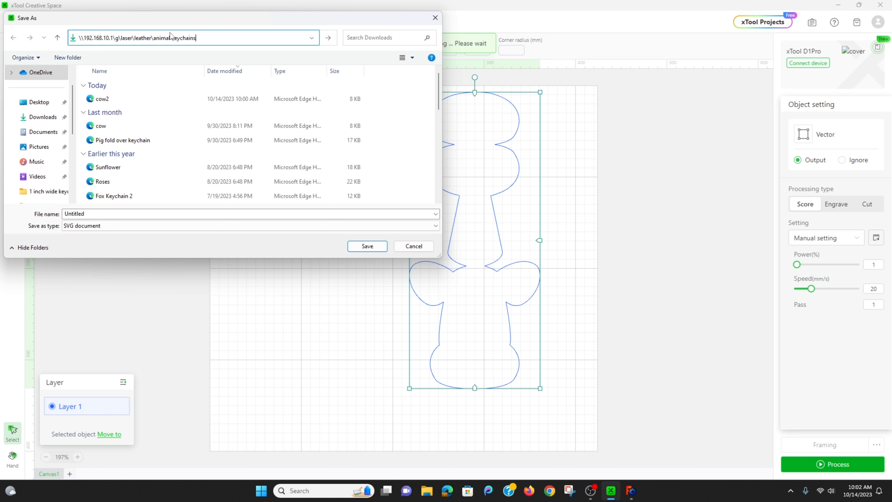
key("Return")
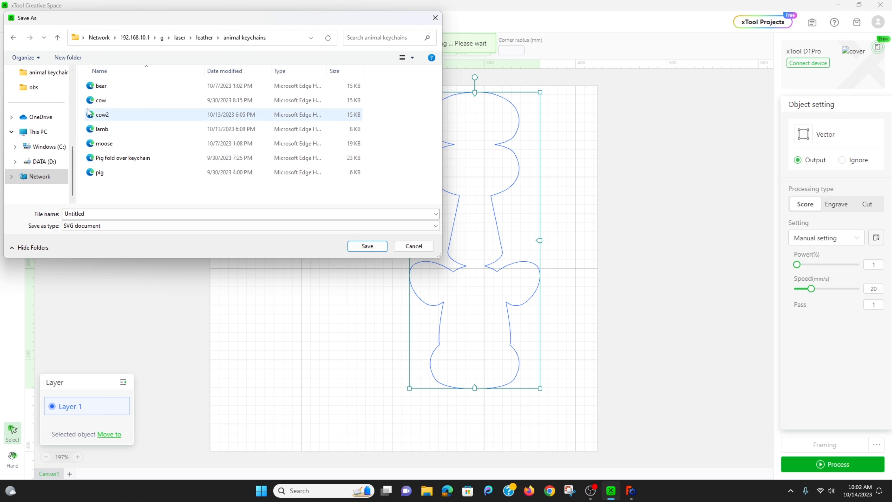
left_click(114, 118)
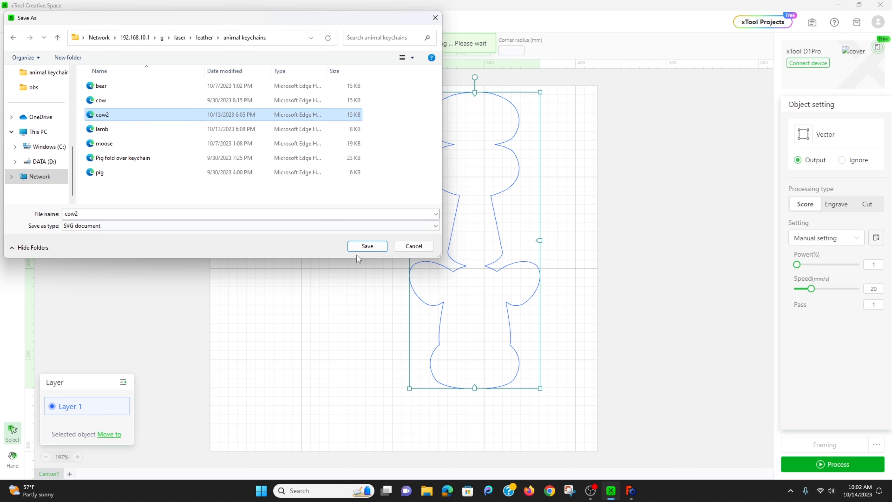
left_click(367, 246)
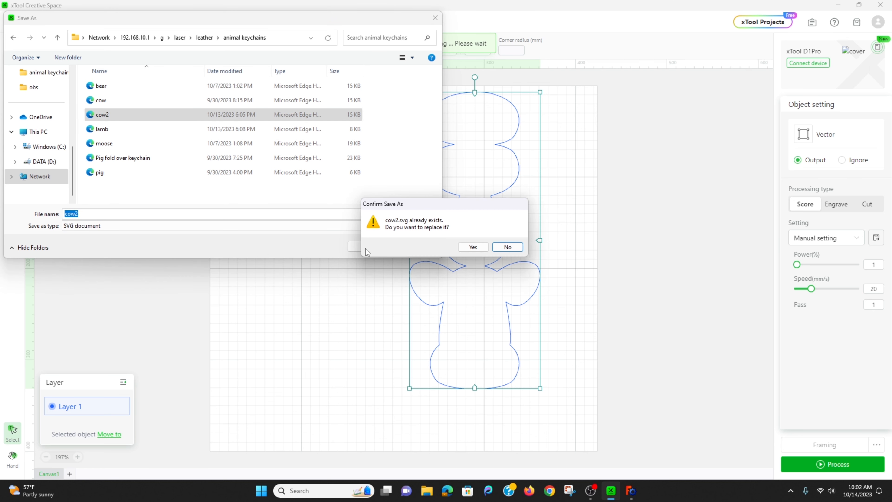
left_click(473, 247)
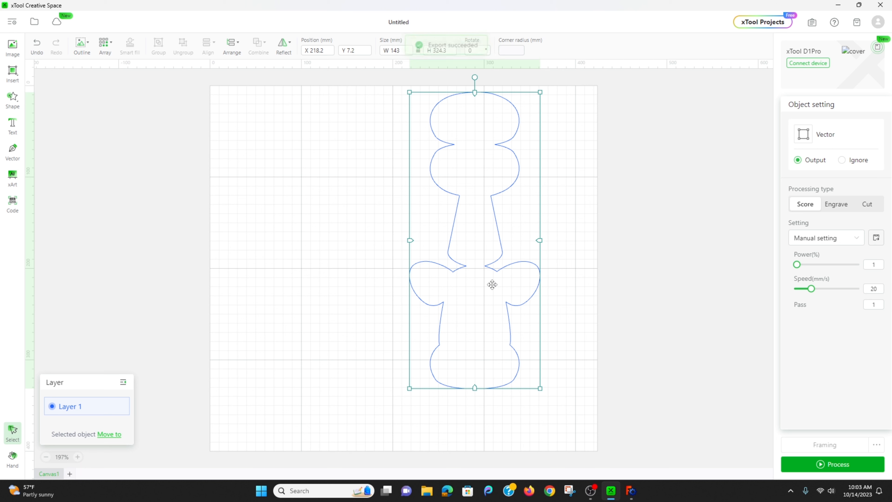
Move the outline nearer the canvas centre and set its width to 70 mm with proportions locked.
left_click_drag(478, 168, 397, 181)
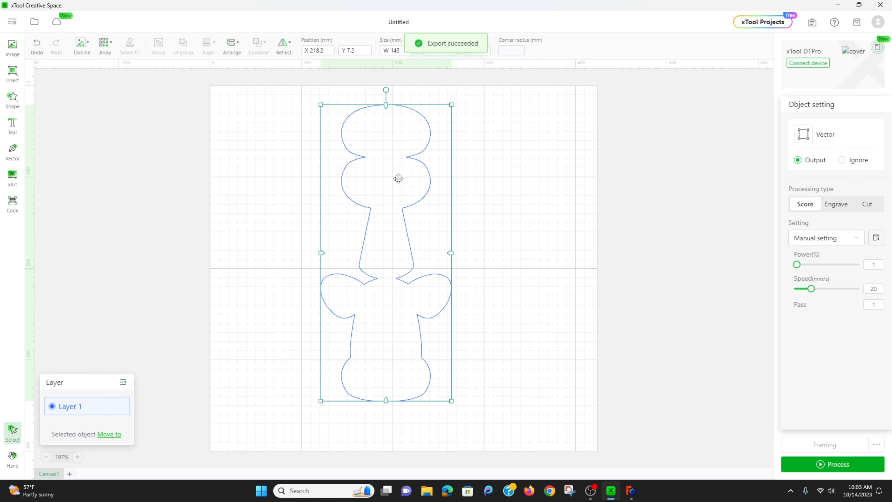
double_click(402, 50)
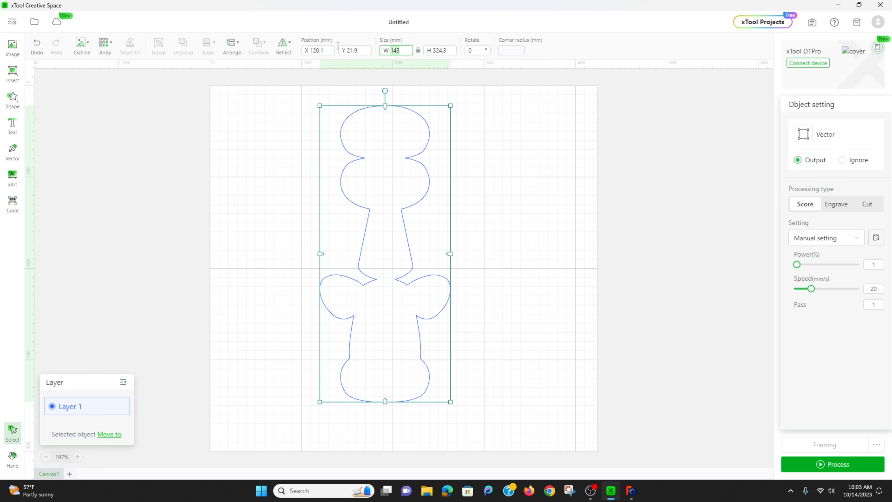
type("70")
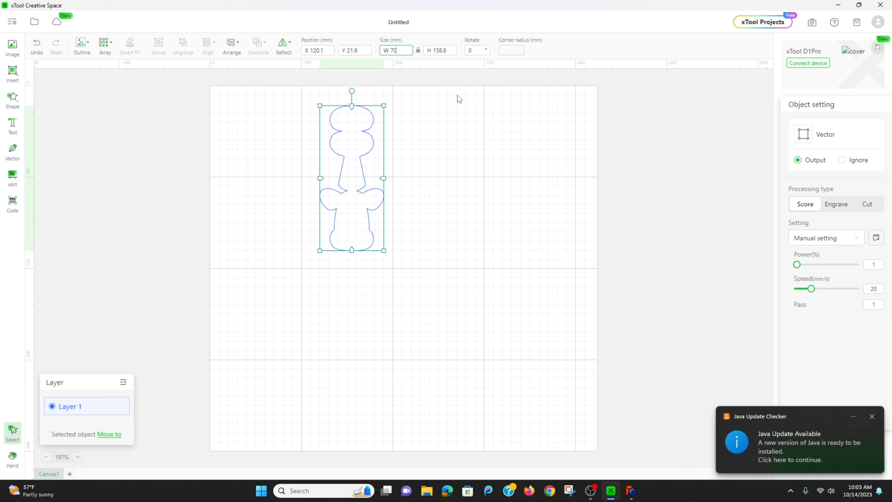
left_click(873, 417)
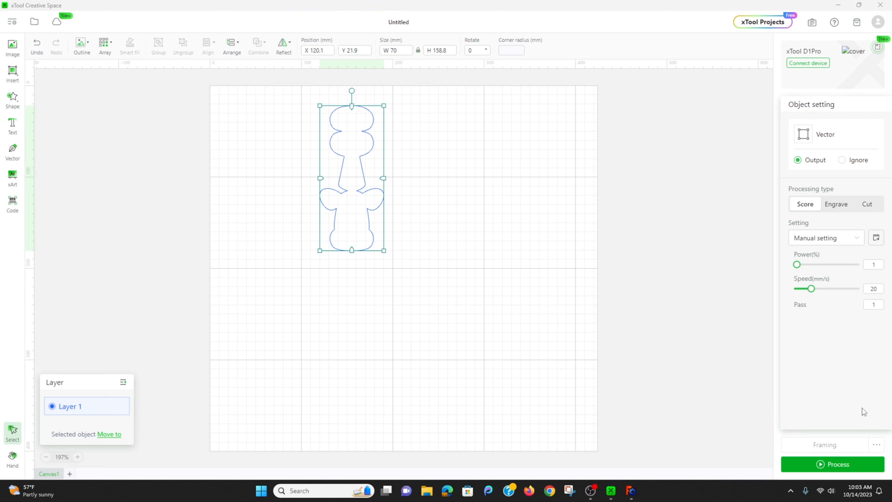
left_click(461, 168)
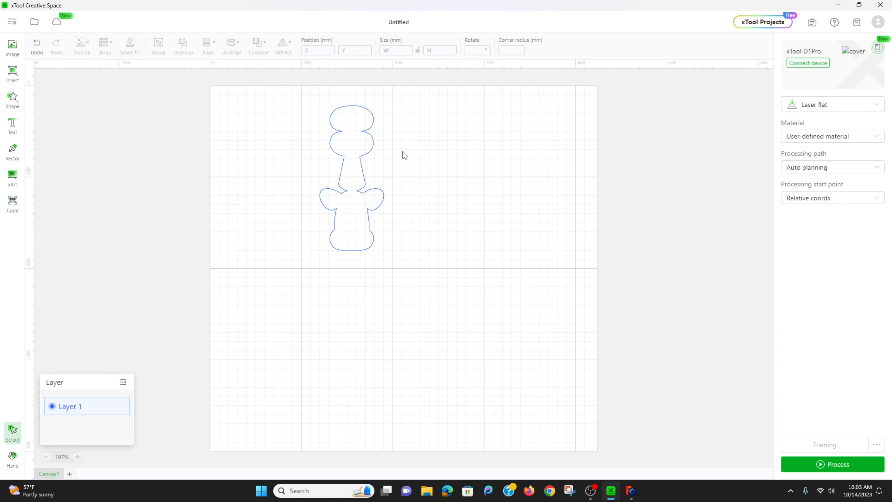
Export the resized outline as an SVG to the animal keychains folder, overwriting cow2.
left_click(361, 175)
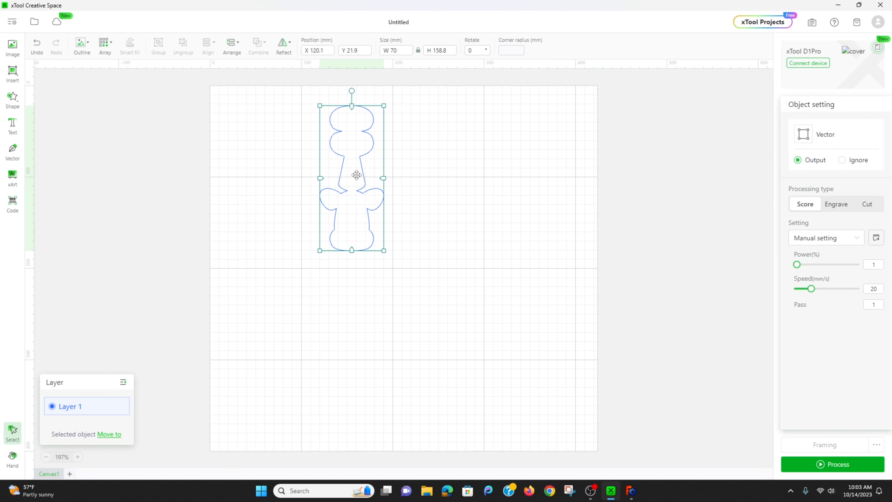
right_click(357, 175)
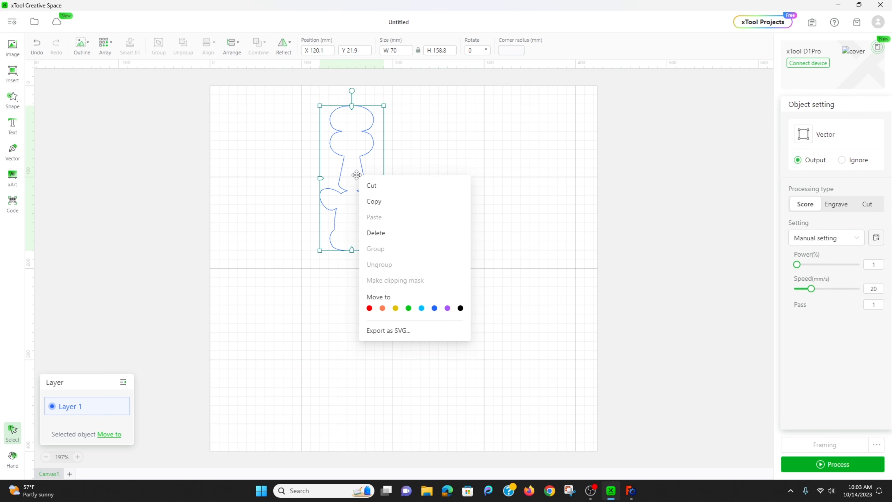
left_click(420, 332)
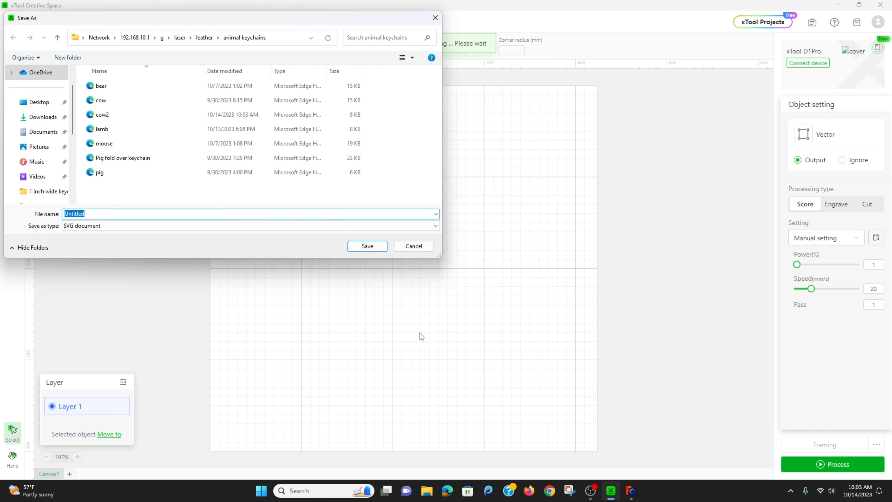
left_click(103, 115)
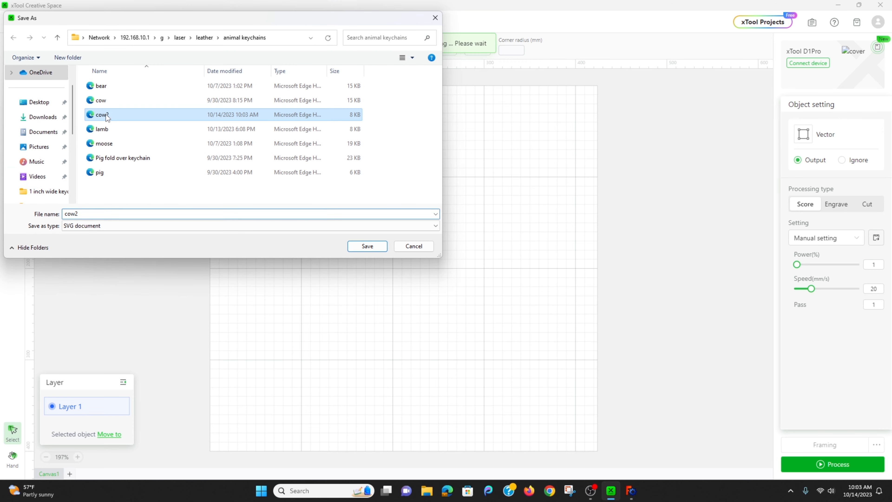
left_click(373, 247)
left_click(483, 249)
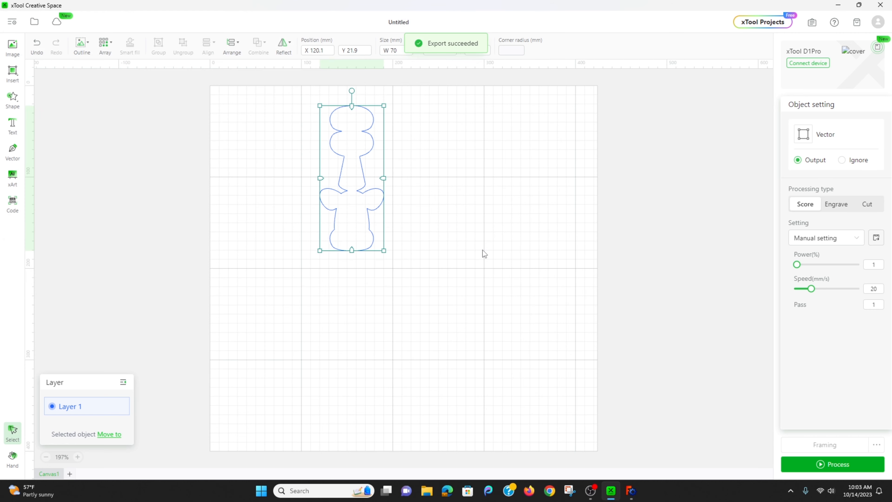
Switch to FreeCAD and open the cow2 SVG from the animal keychains folder as geometry, using 96 dpi.
key("alt+Tab")
key("alt+Tab")
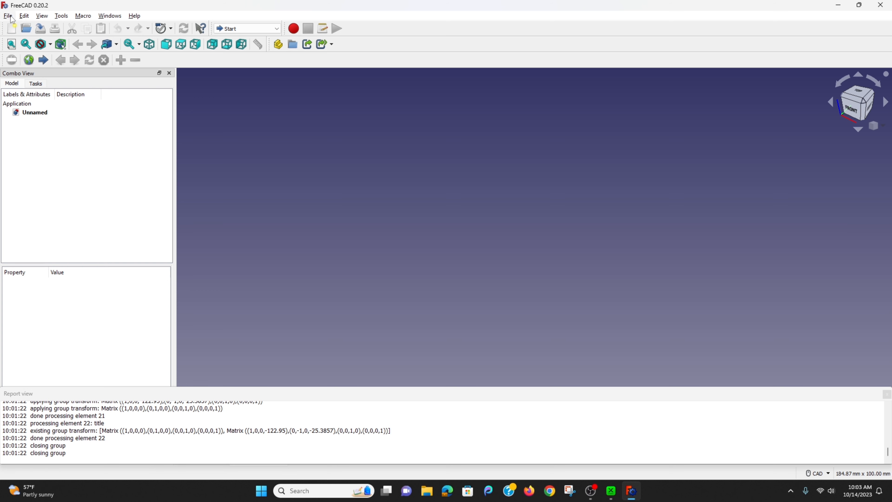
left_click(10, 16)
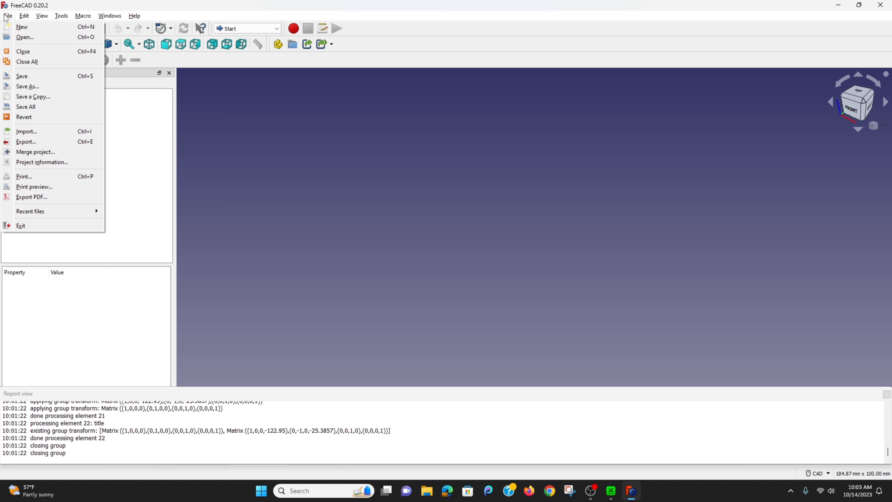
left_click(35, 40)
left_click(221, 190)
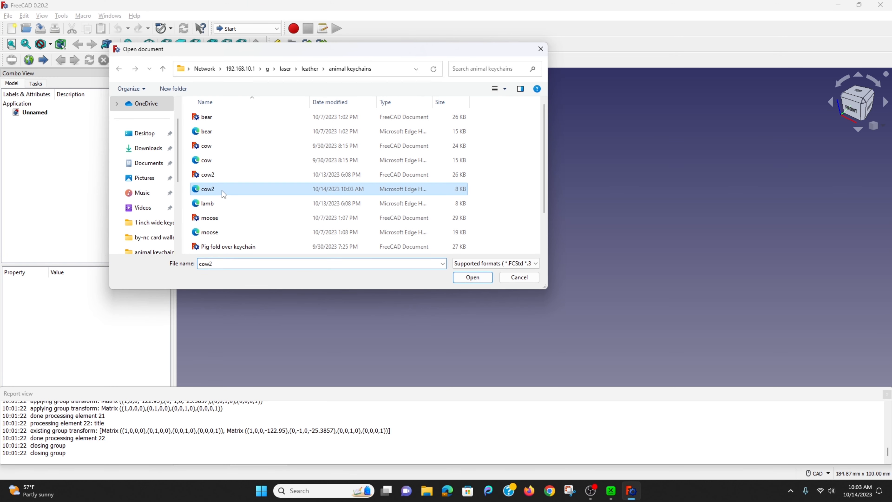
left_click(472, 278)
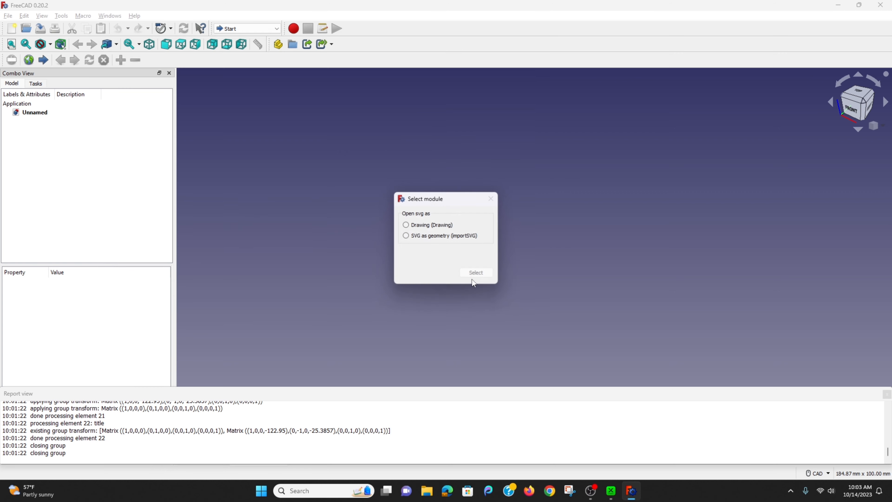
left_click(406, 236)
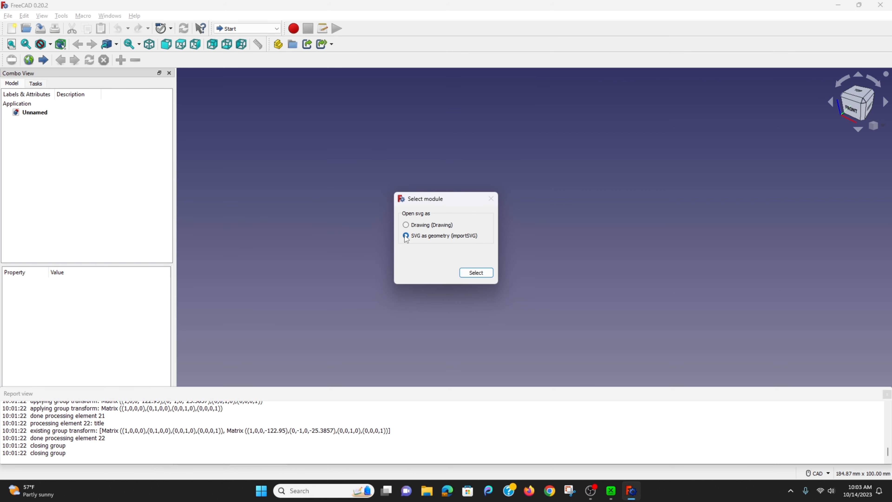
left_click(478, 276)
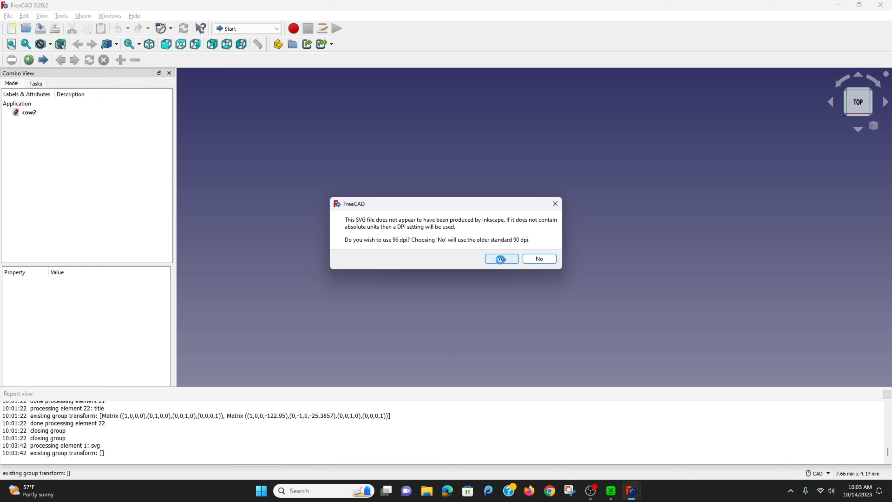
left_click(501, 259)
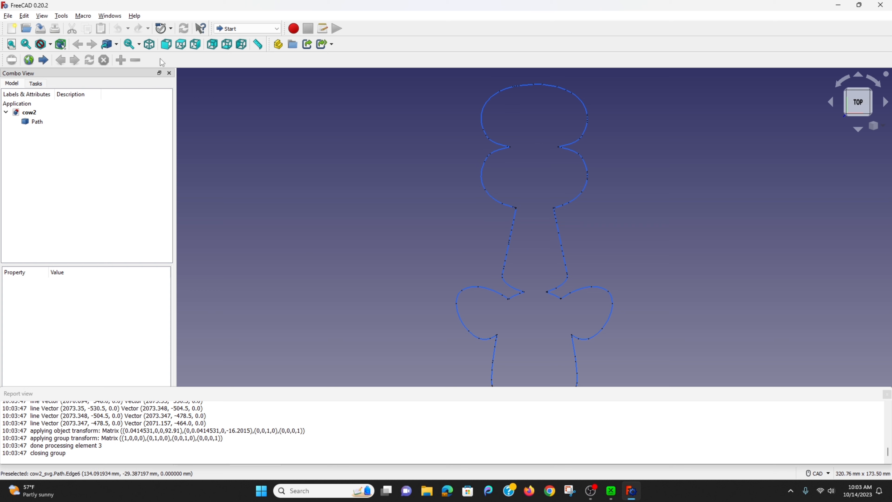
In the Draft workbench, draw a line about 10.73 mm long from the left notch between the two upper lobes toward the centre.
left_click(277, 28)
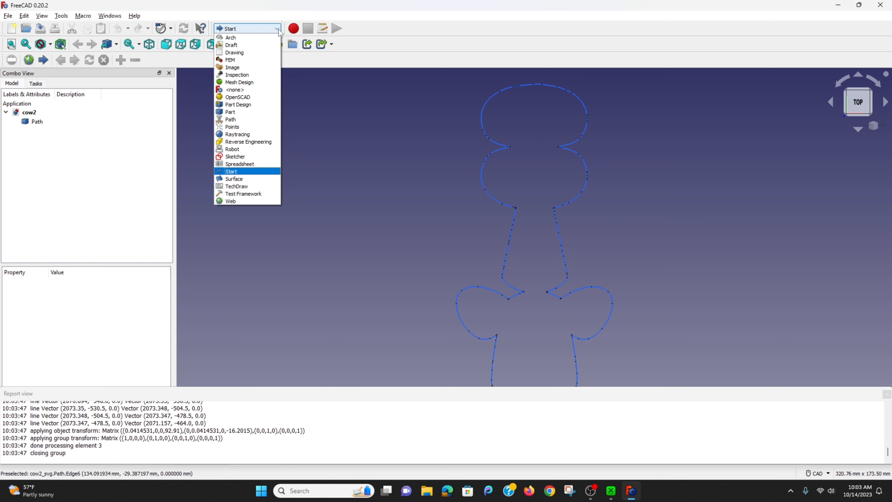
left_click(250, 45)
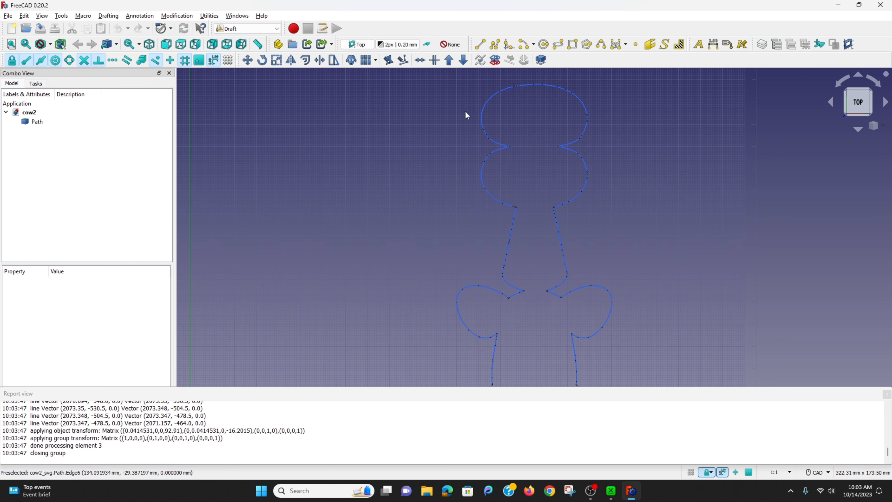
scroll(542, 139, "up", 5)
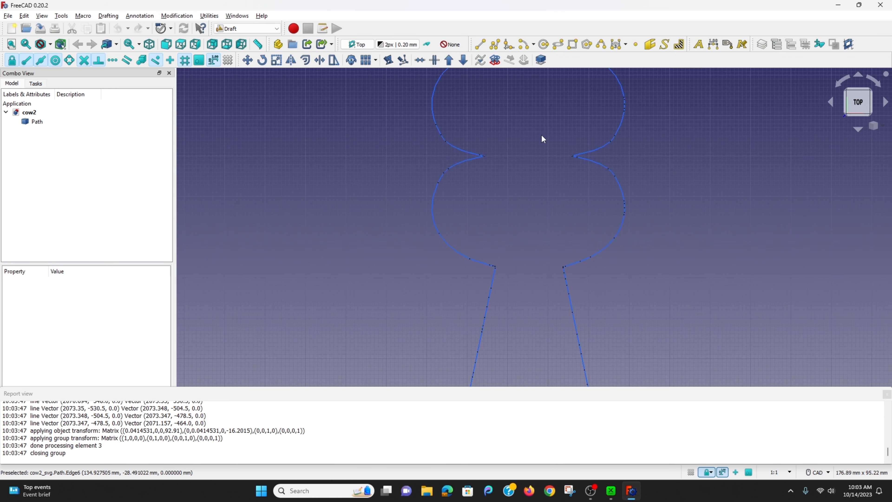
left_click(481, 44)
scroll(480, 147, "up", 4)
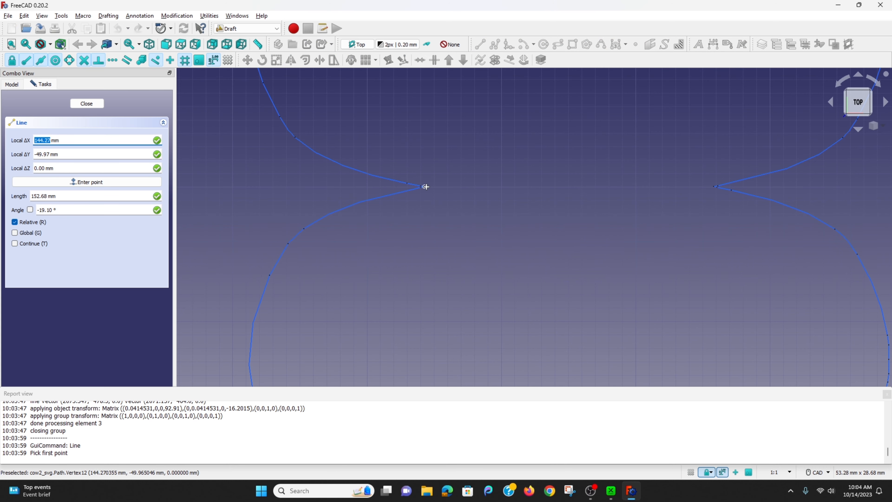
left_click(425, 187)
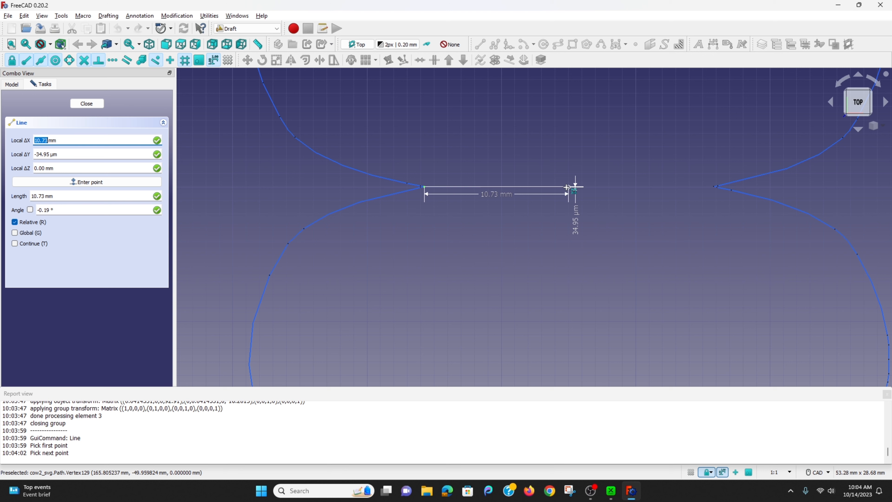
left_click(568, 187)
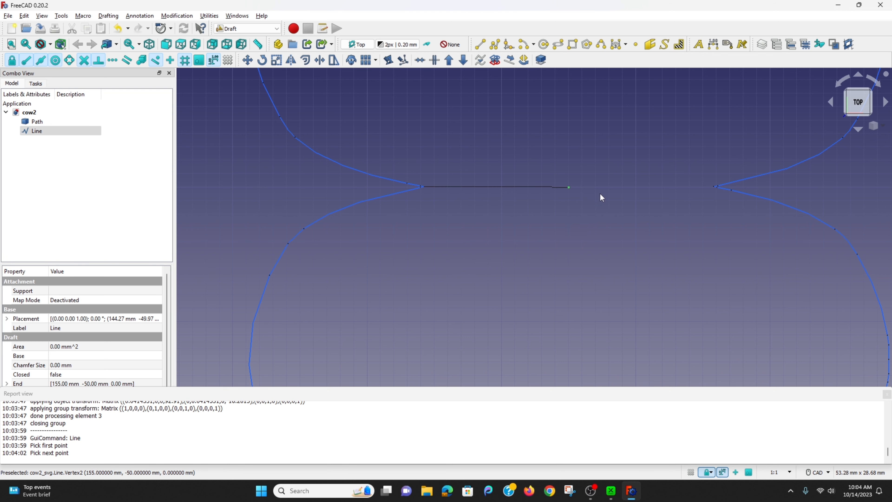
Draw a vertical line about 28.05 mm long from the horizontal line's inner end to the outline's upper edge, and delete the horizontal line.
left_click(480, 44)
left_click(568, 187)
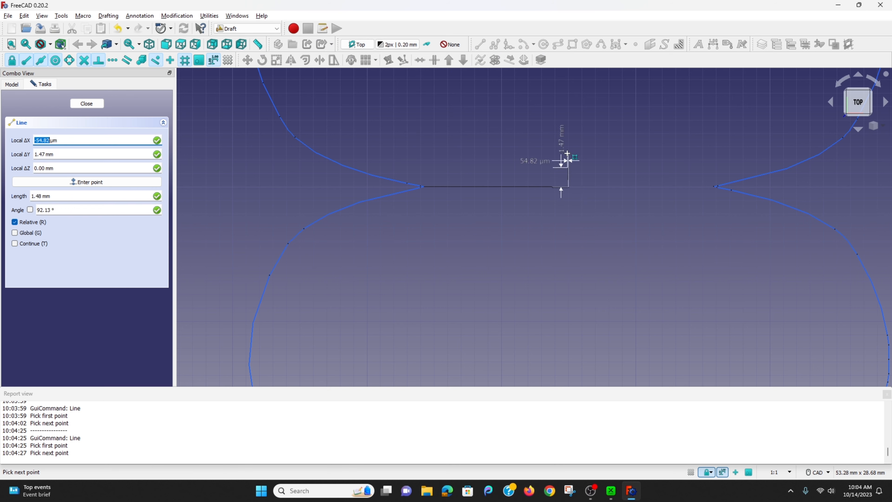
scroll(501, 148, "down", 6)
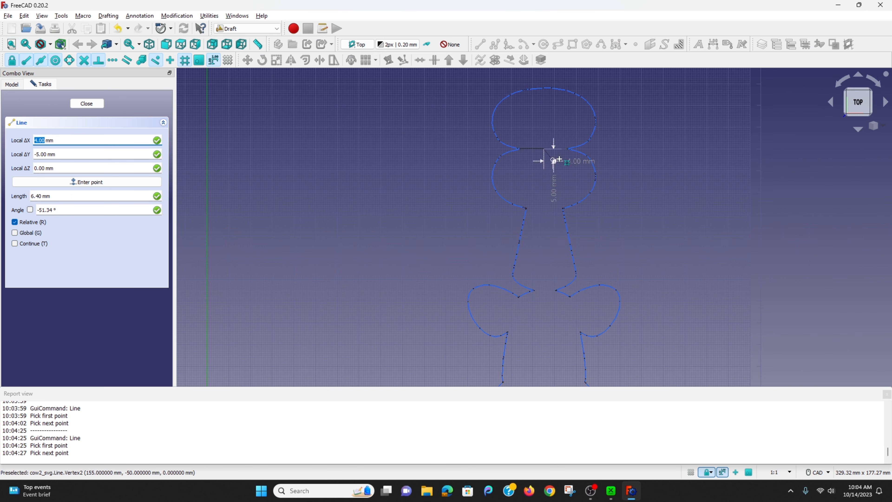
scroll(542, 100, "up", 5)
scroll(542, 94, "down", 5)
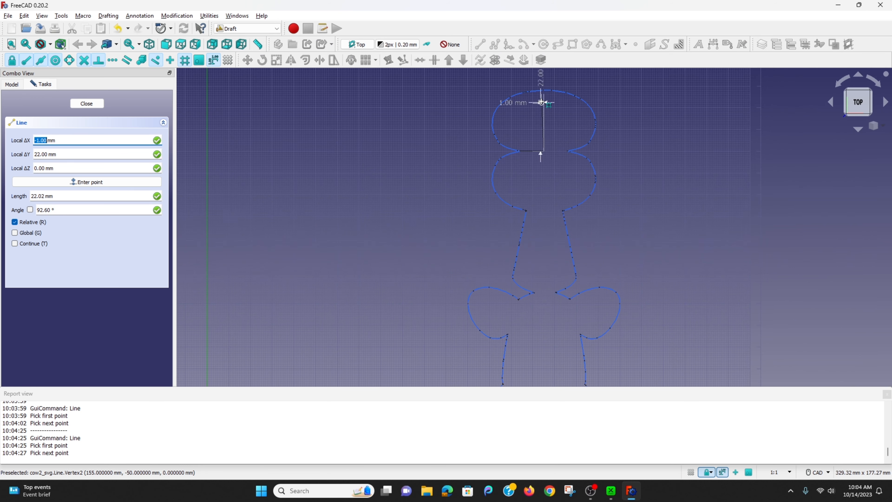
type("0")
key("Tab")
key("Tab")
key("Return")
left_click(536, 151)
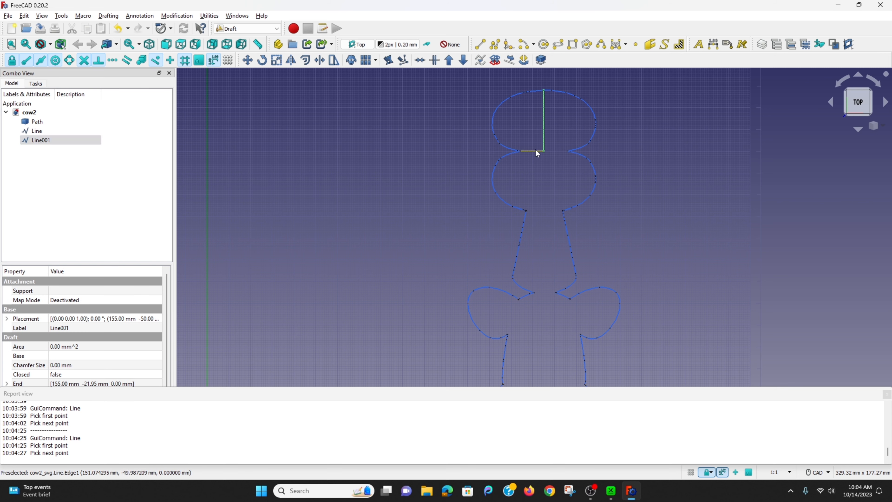
key("Delete")
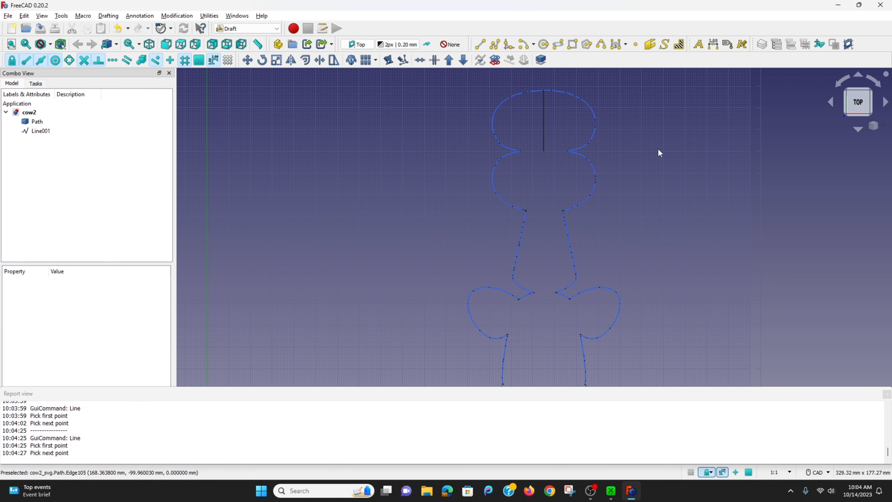
Draw an unfilled circle of 1.3 mm radius centred at X 140 mm, Y -35 mm in the left half of the uppermost lobe.
left_click(545, 45)
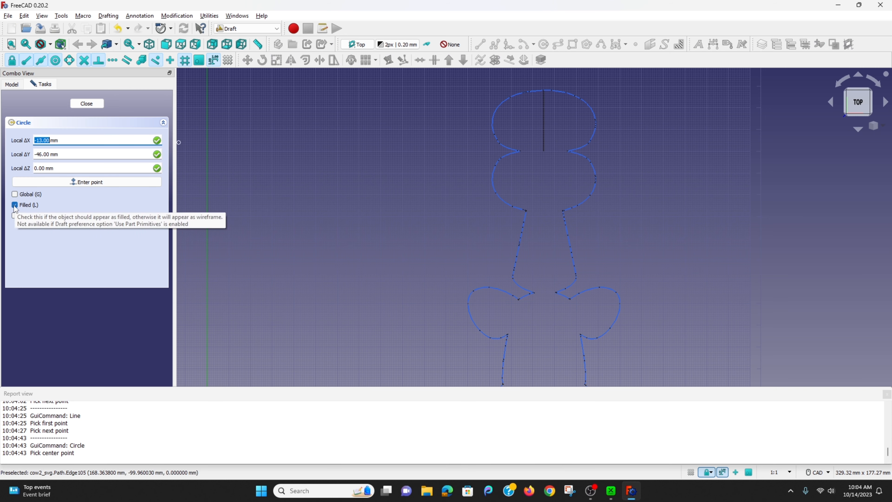
scroll(508, 122, "up", 2)
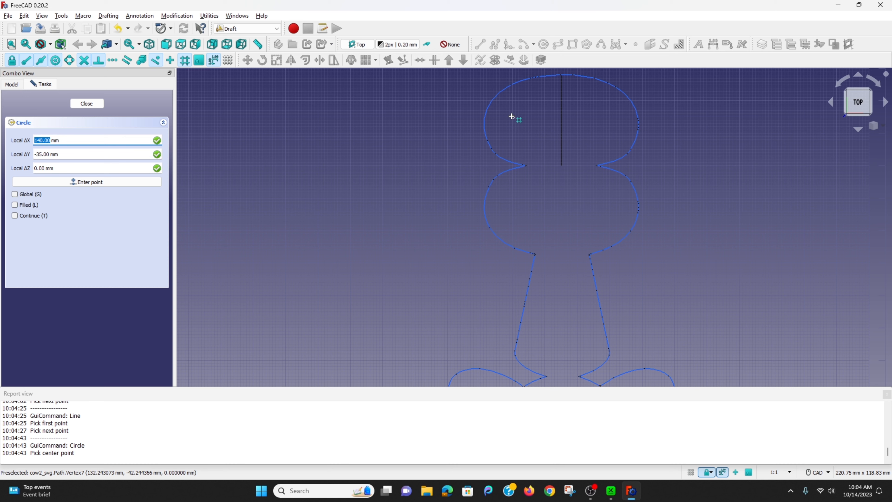
left_click(512, 117)
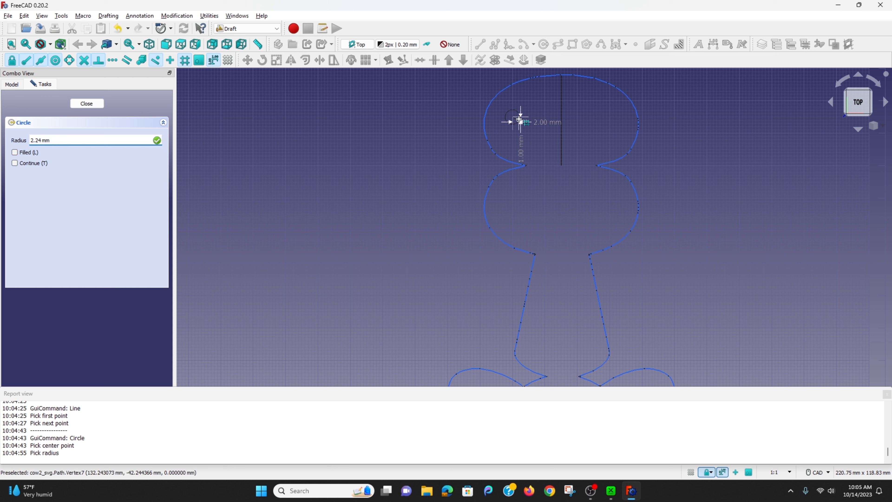
type("4")
type("1.3")
key("Return")
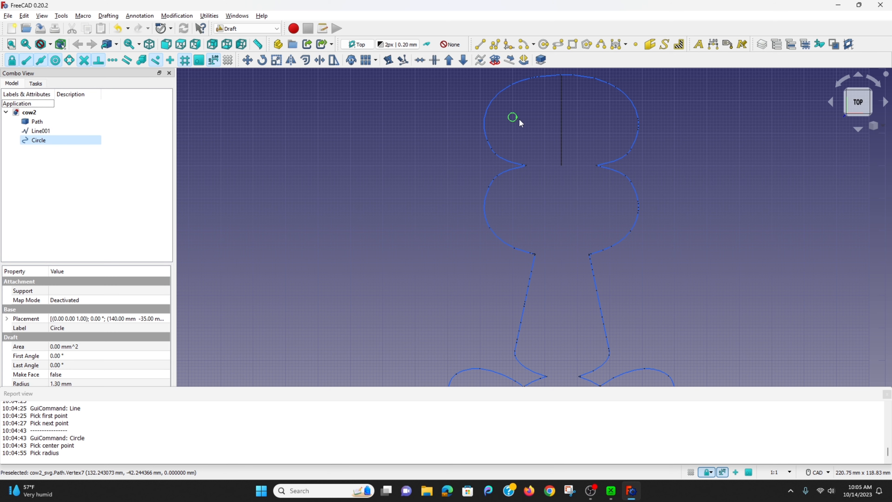
Mirror the circle across the vertical centre line with the mirror line's X offset at 0, and delete the centre line.
left_click(515, 120)
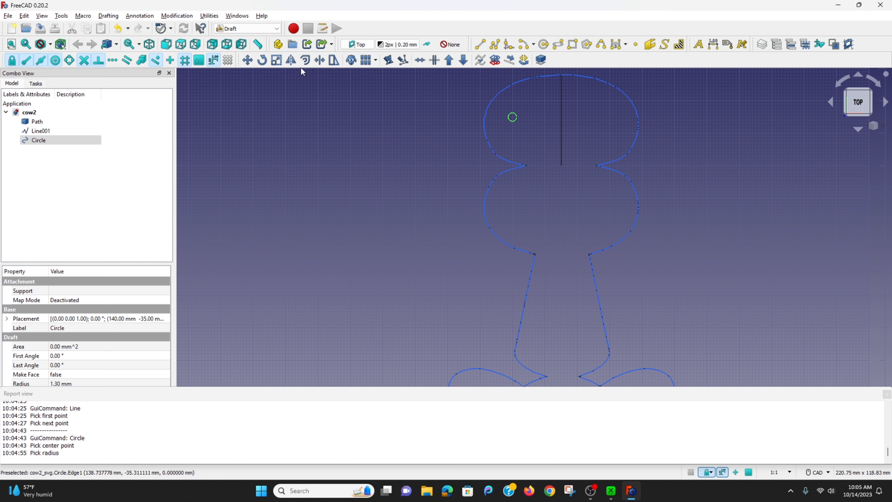
left_click(291, 60)
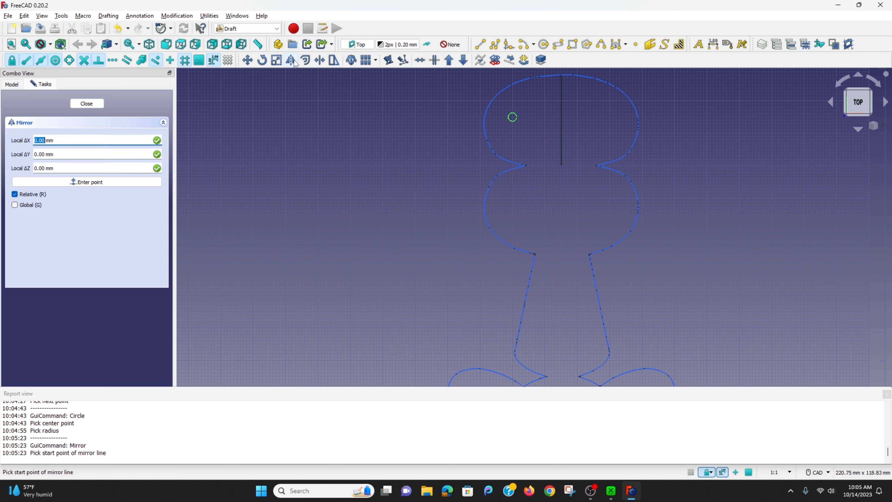
scroll(560, 75, "up", 2)
left_click(561, 74)
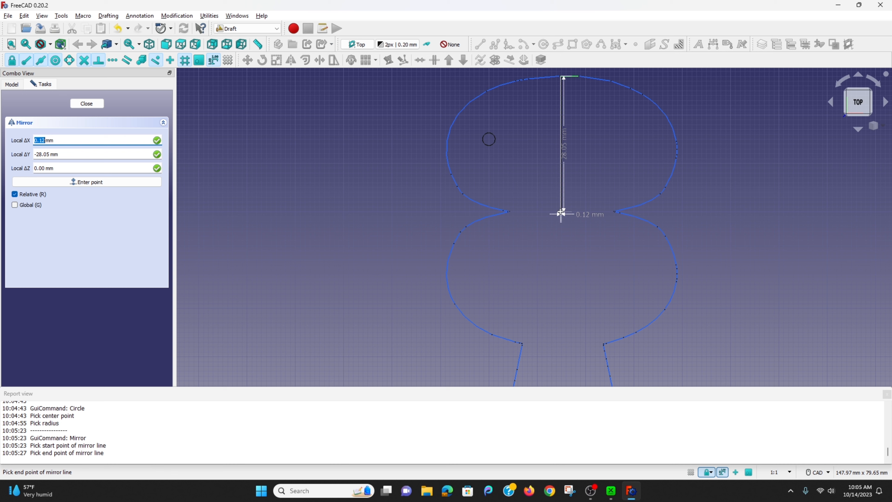
type("00")
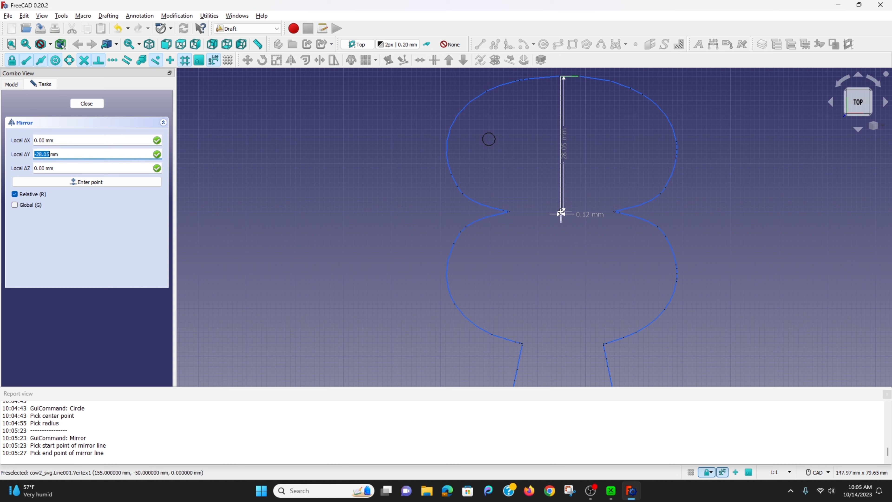
key("Tab")
key("Return")
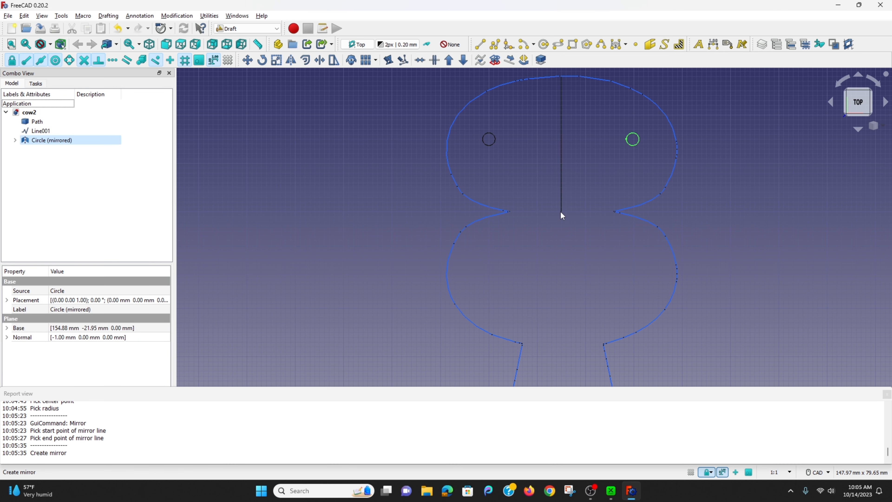
left_click(561, 208)
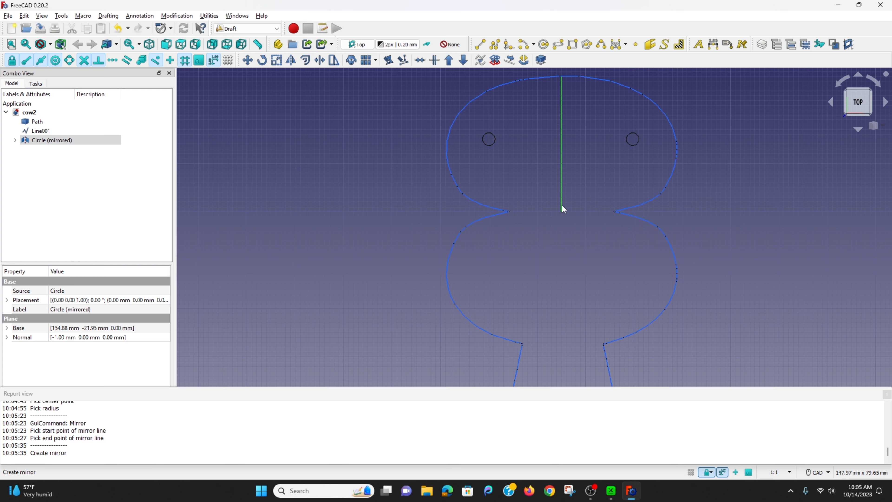
key("Delete")
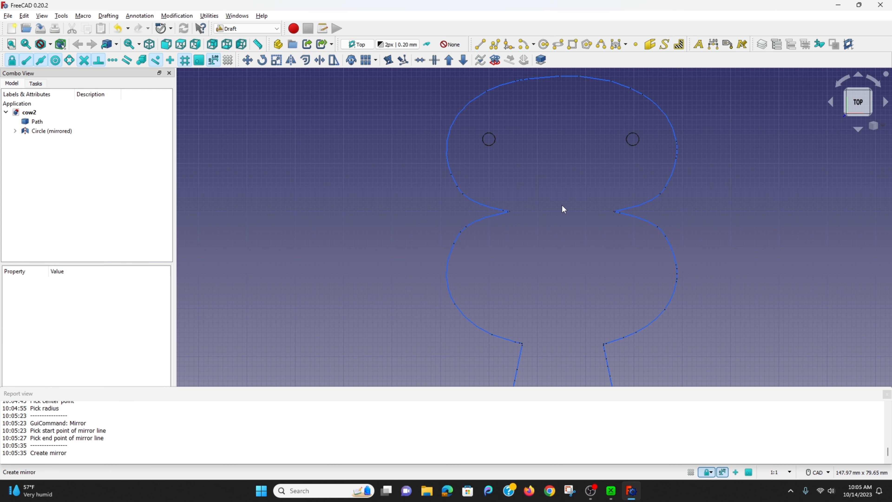
Mirror both circles into the second lobe across a horizontal line between the two upper notches, with its Y offset at 0.
left_click(493, 144)
left_click(635, 145, "ctrl")
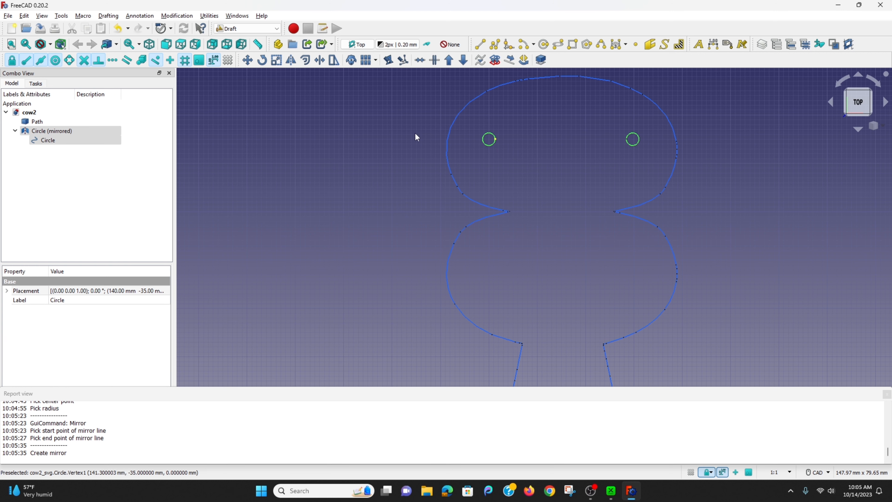
left_click(291, 60)
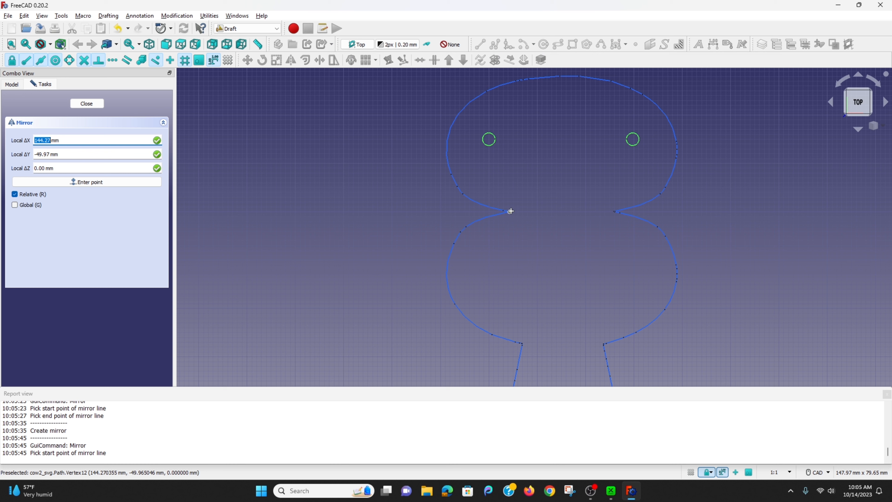
left_click(510, 211)
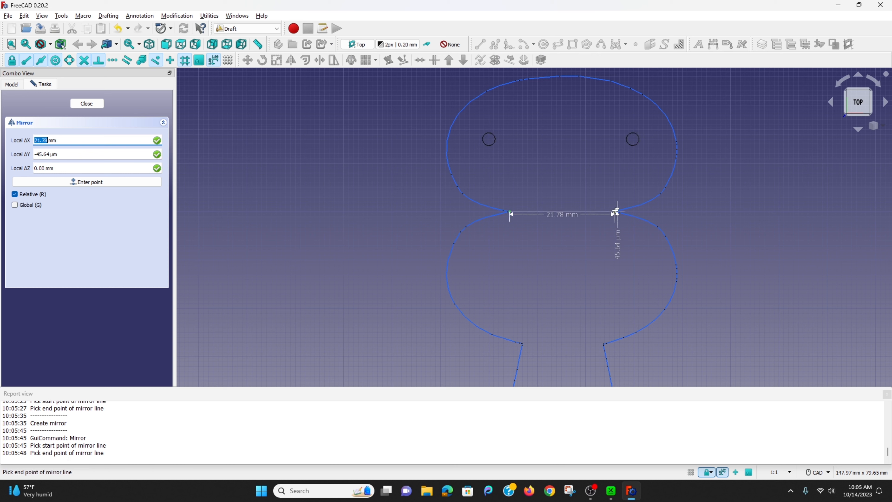
key("Tab")
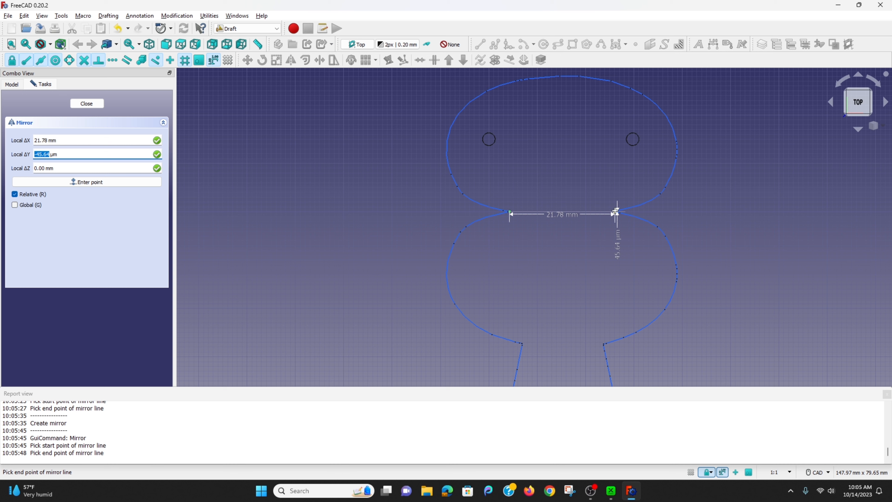
type("0")
key("Tab")
key("Return")
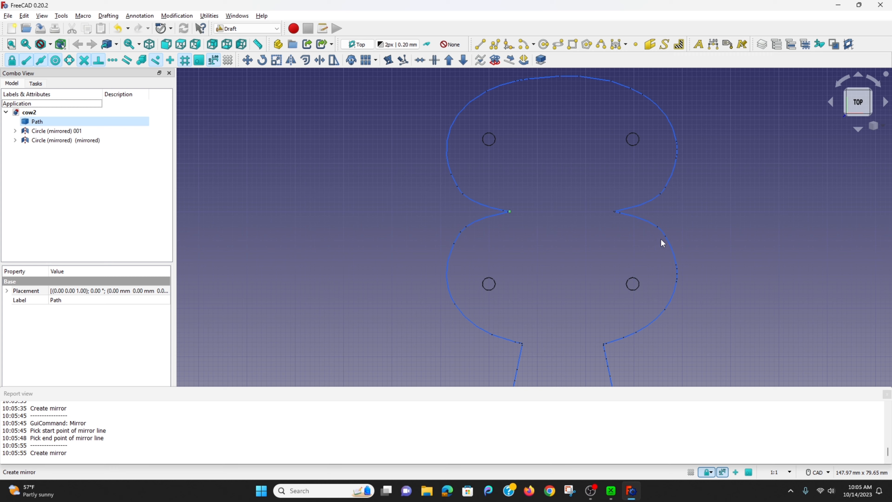
Mirror the second lobe's two circles to the outline's far end across a horizontal line between the notches above the ears, with Y offset 0.
scroll(695, 299, "down", 5)
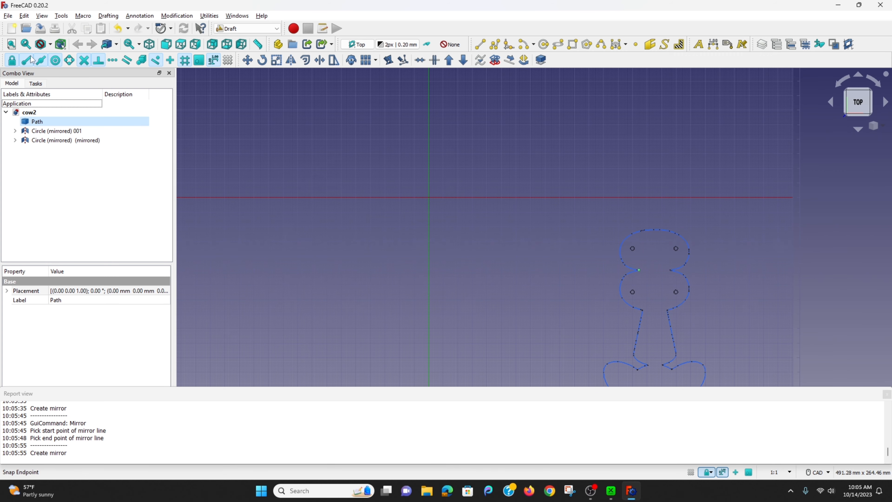
left_click(12, 45)
scroll(569, 232, "up", 2)
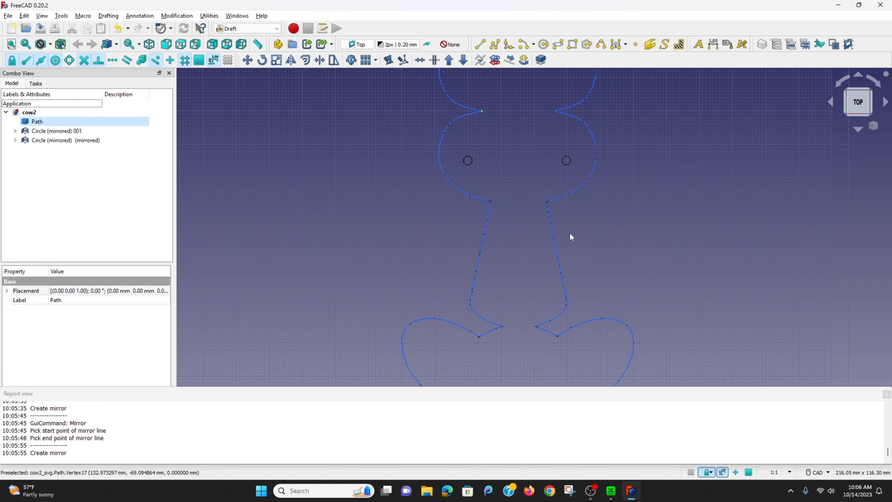
left_click(469, 164)
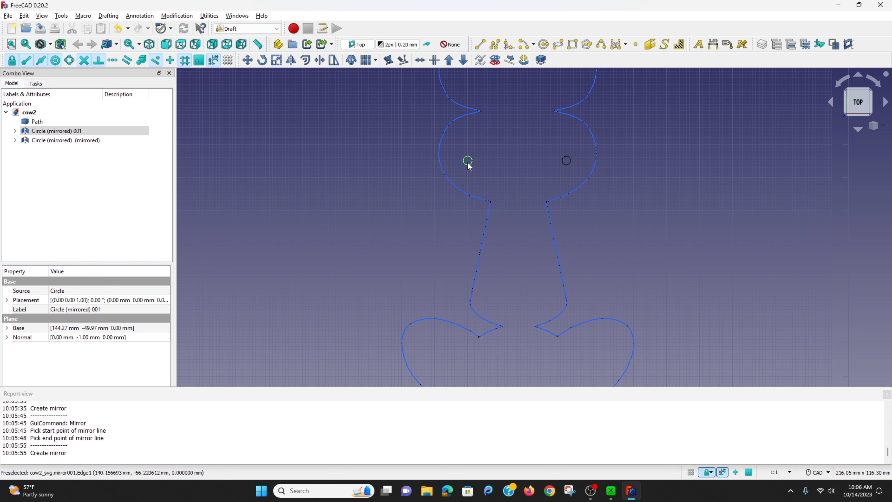
left_click(568, 165, "ctrl")
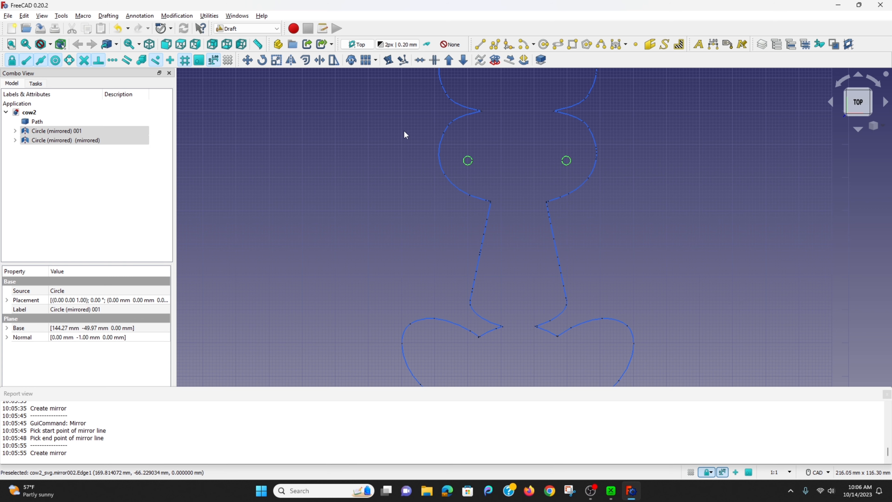
left_click(291, 60)
scroll(514, 323, "up", 3)
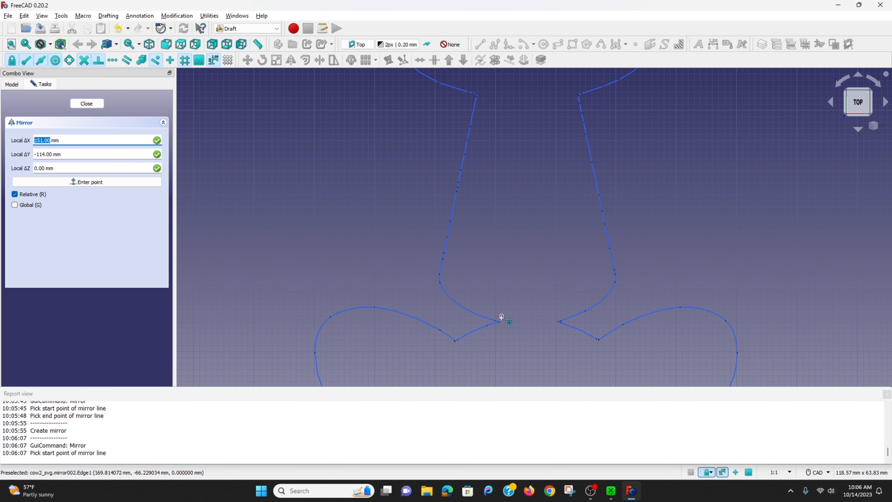
left_click(510, 320)
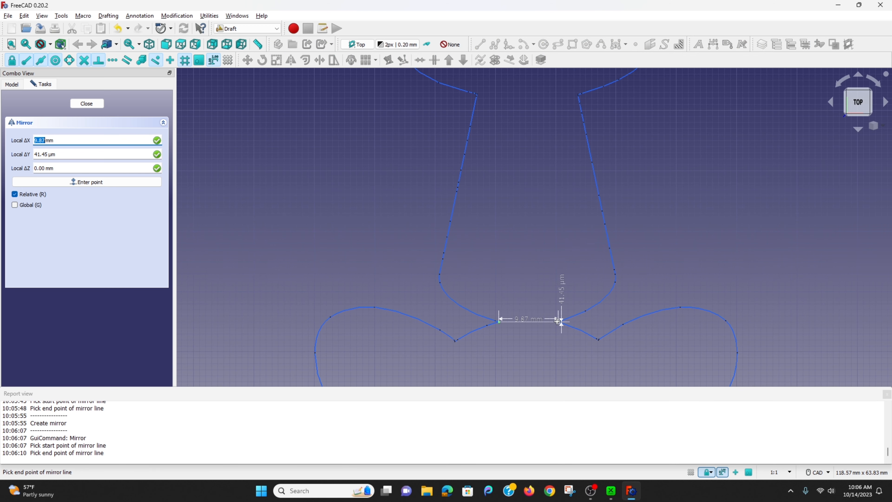
key("Tab")
type("0")
key("Tab")
key("Return")
scroll(572, 281, "down", 6)
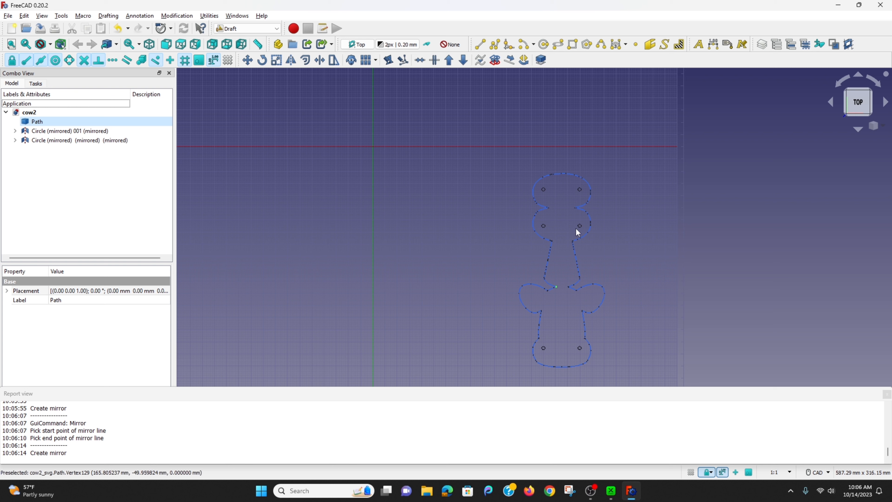
Expand both nested mirrored-circle entries in the model tree down to their source circles.
left_click(15, 140)
left_click(24, 149)
left_click(34, 159)
left_click(15, 131)
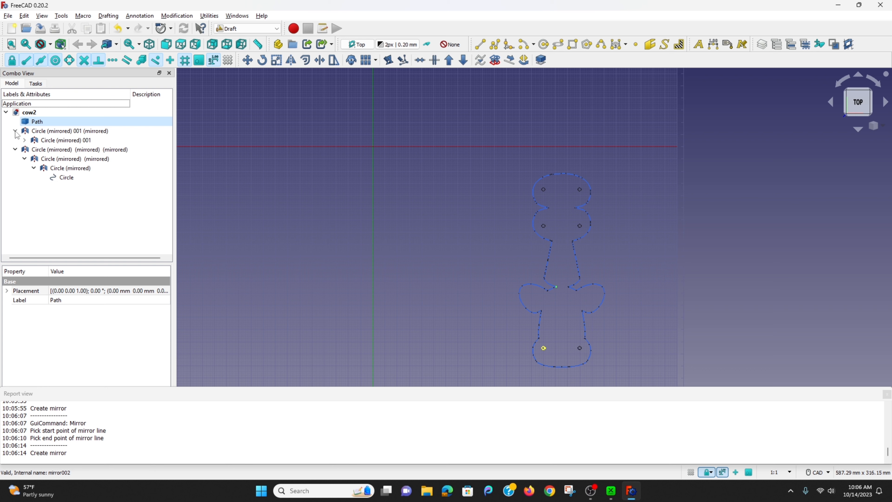
left_click(24, 139)
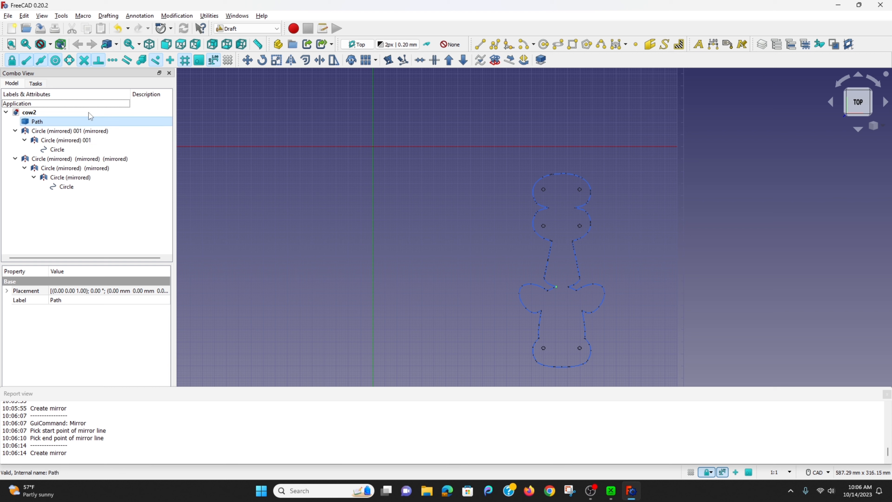
Save the document as cow2 in the animal keychains folder, replacing the existing FreeCAD file.
left_click(7, 16)
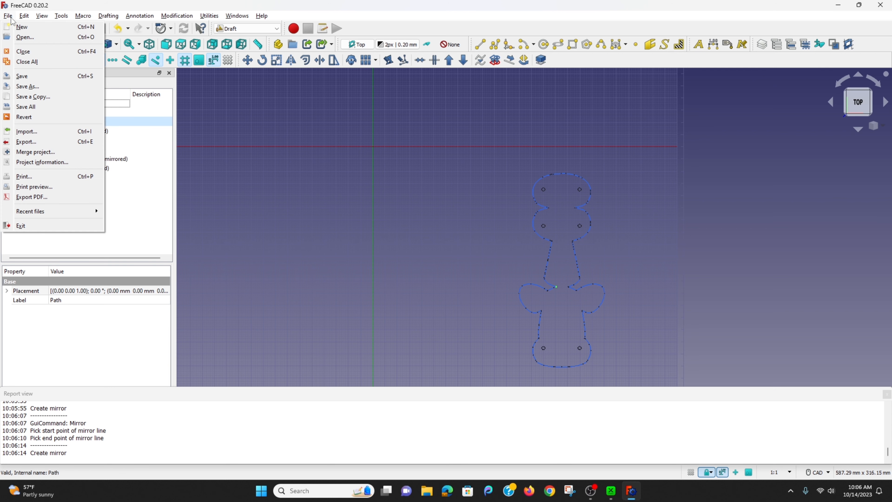
left_click(26, 76)
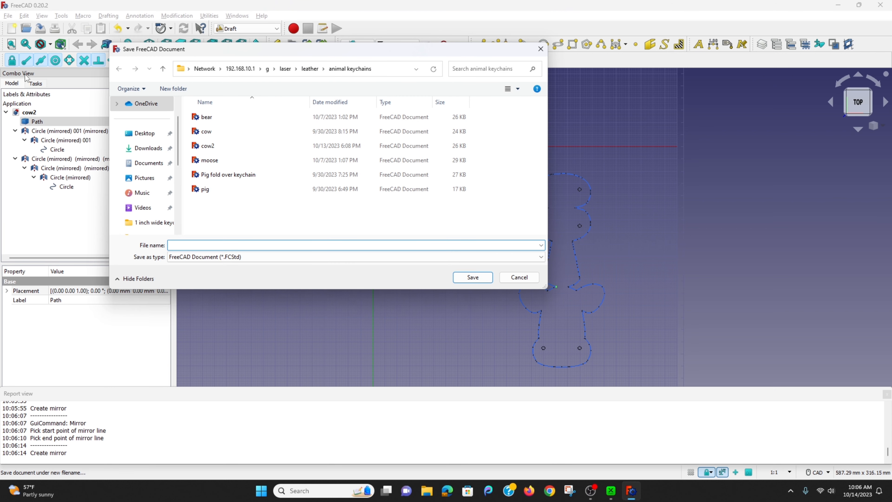
left_click(213, 145)
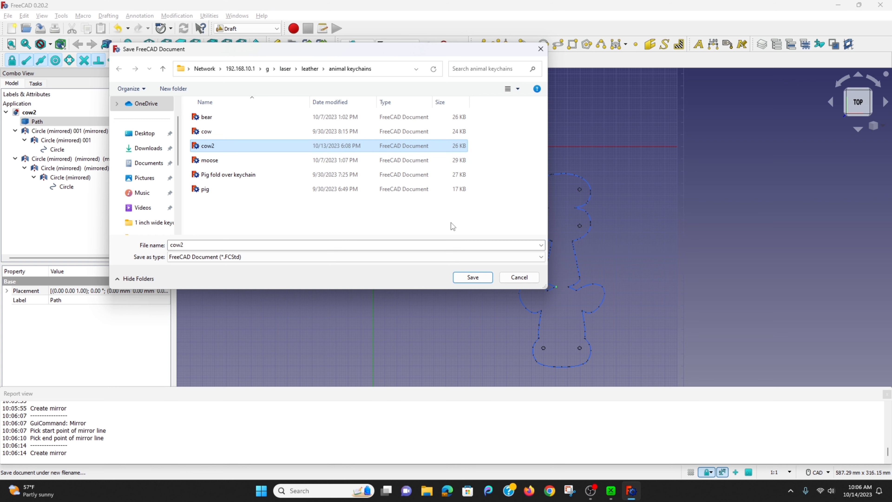
left_click(473, 277)
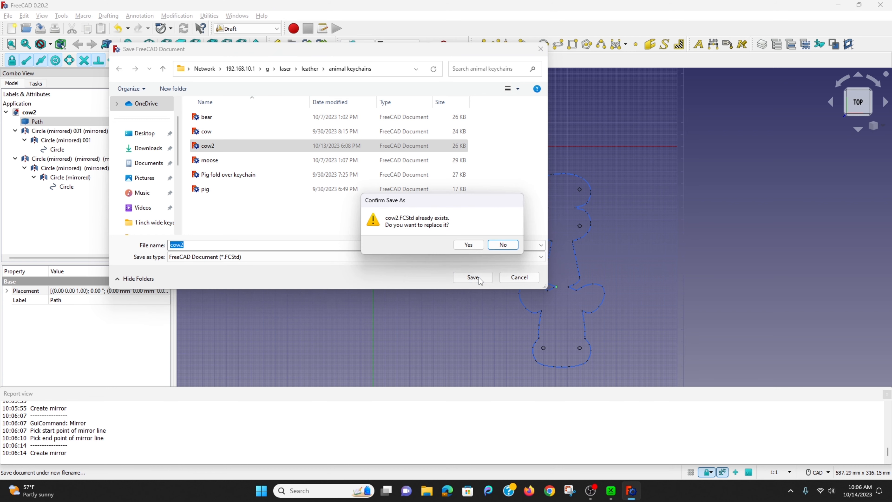
left_click(463, 245)
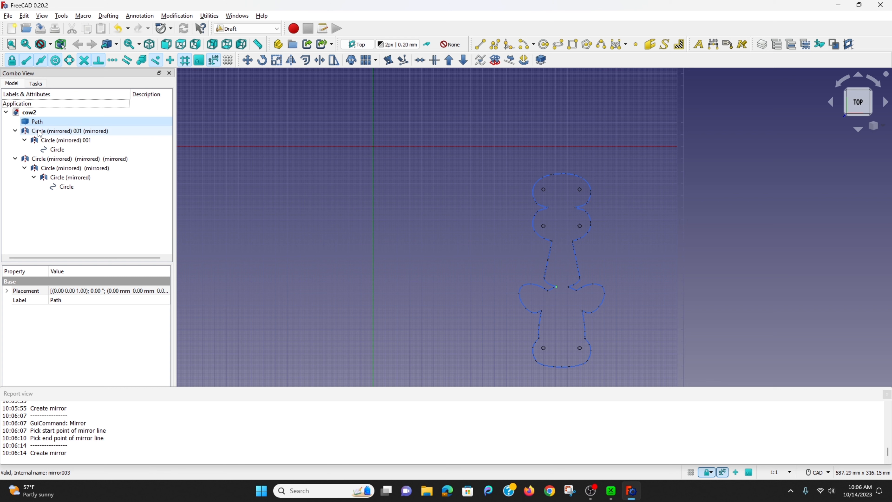
Export the cow path and all mirrored circles as flattened SVG cow2 in the animal keychains folder, replacing the existing file.
double_click(61, 154)
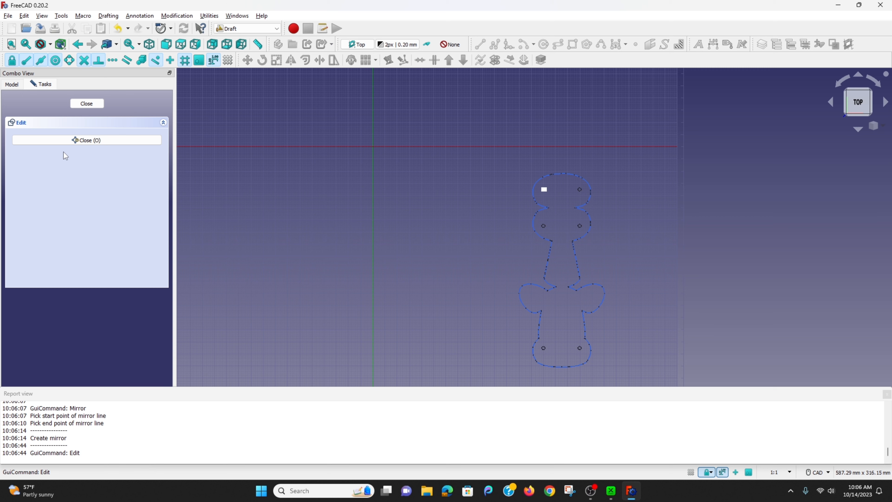
left_click(84, 138)
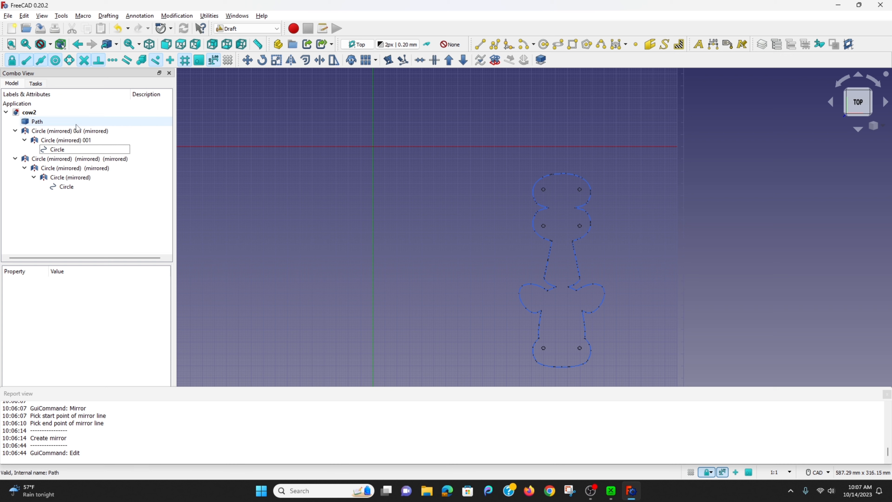
left_click_drag(34, 125, 98, 195)
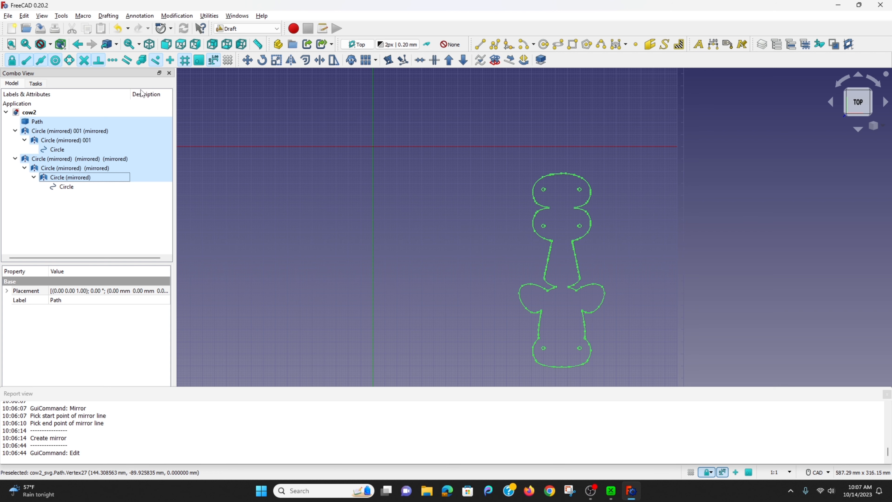
left_click(8, 15)
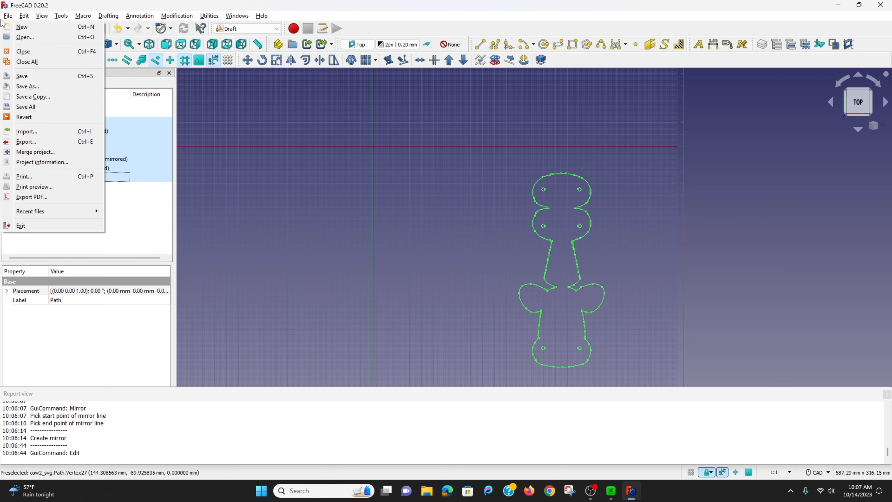
left_click(49, 142)
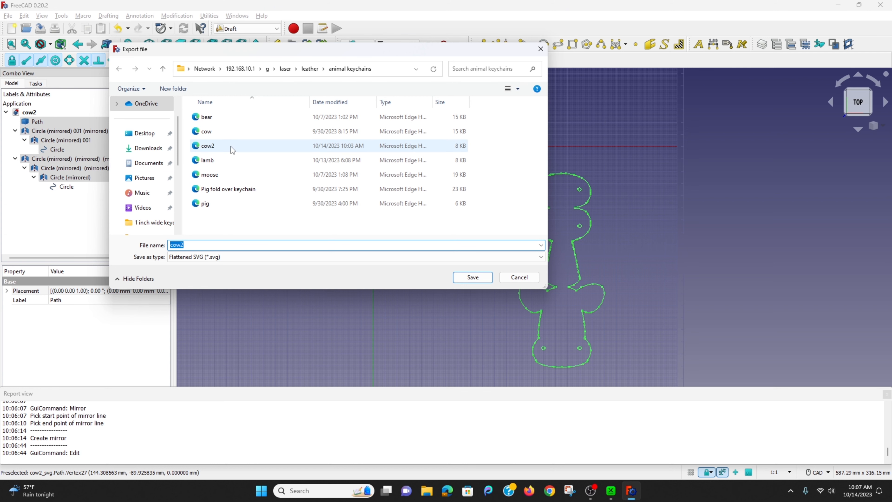
left_click(473, 278)
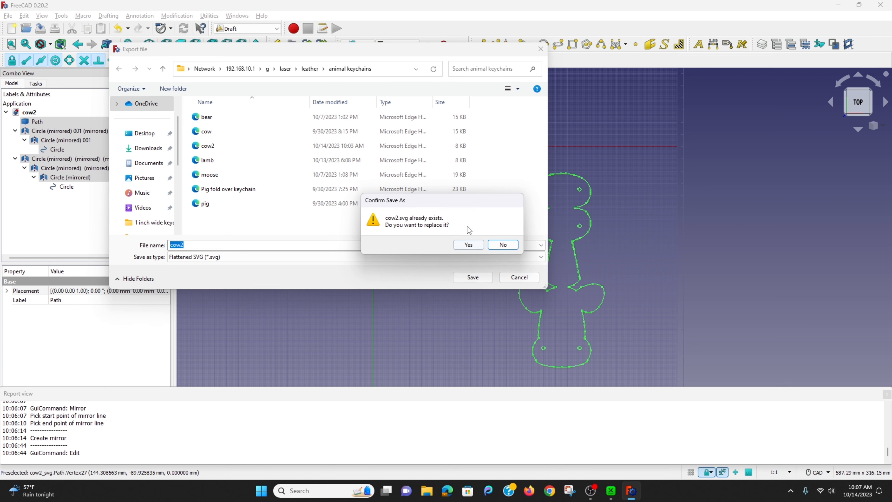
left_click(466, 244)
Switch to xTool Creative Space, delete the old outline without holes, and import the cow2 SVG from the animal keychains folder.
key("alt+Tab")
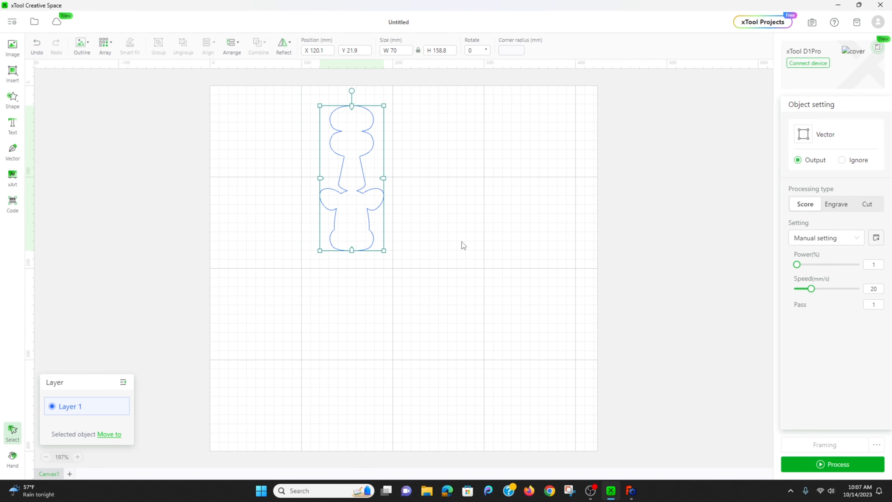
key("Delete")
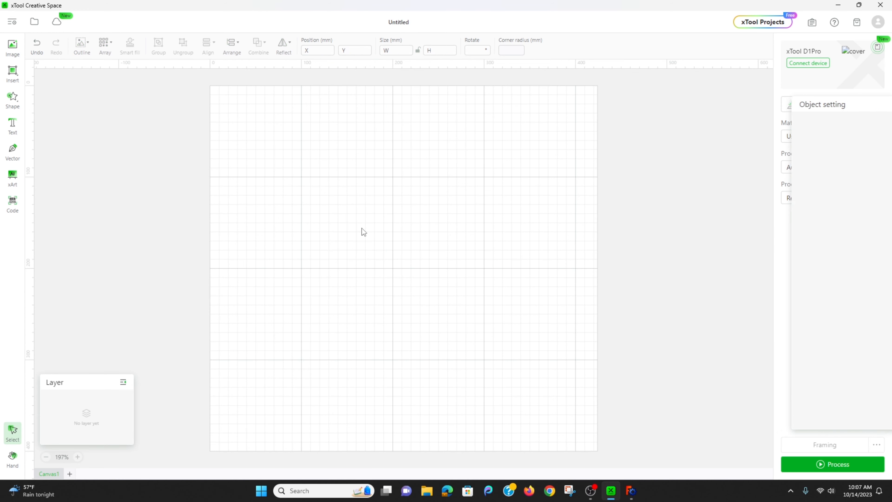
left_click(5, 45)
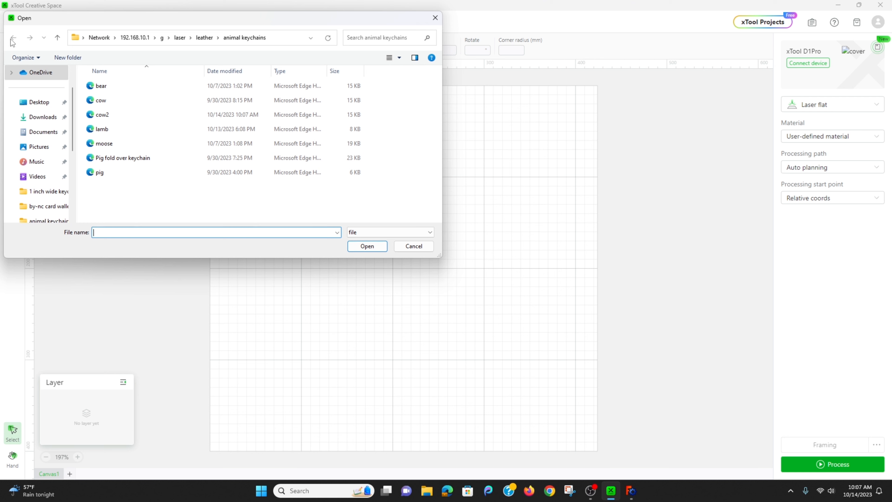
left_click(133, 116)
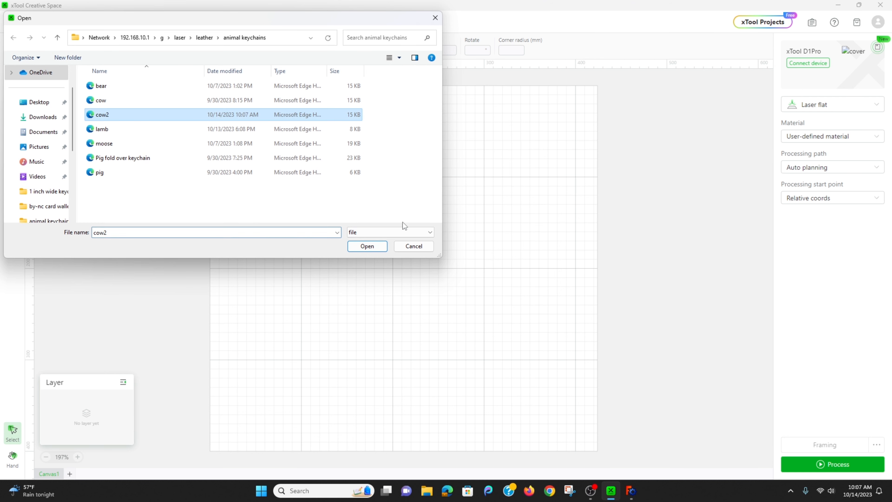
left_click(367, 246)
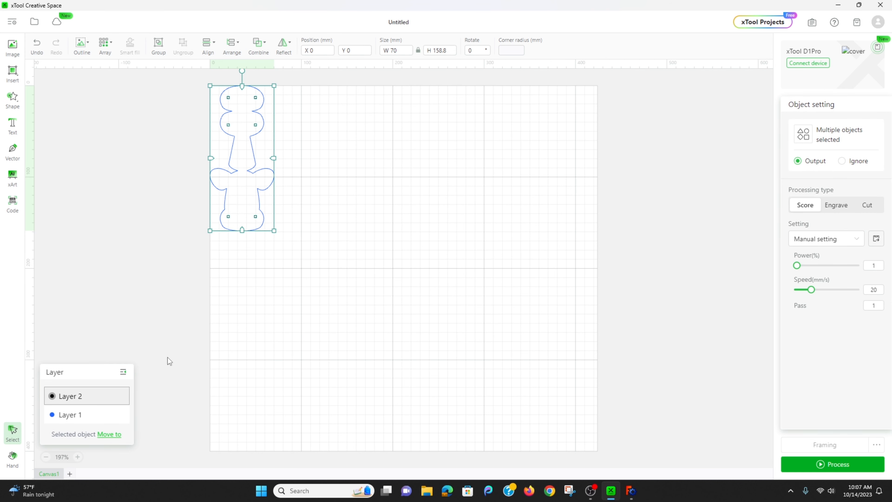
Move the six hole circles from Layer 2 to the outline's blue Layer 1.
left_click(95, 399)
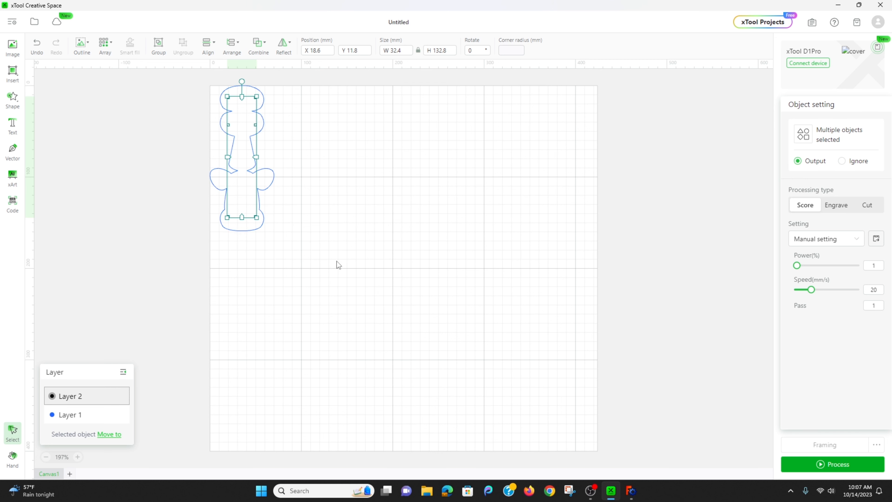
right_click(84, 400)
left_click(71, 399)
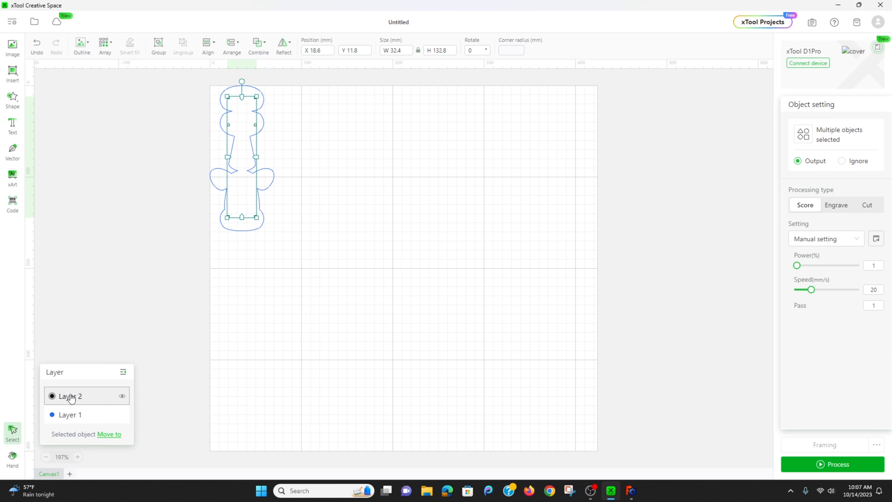
left_click(111, 434)
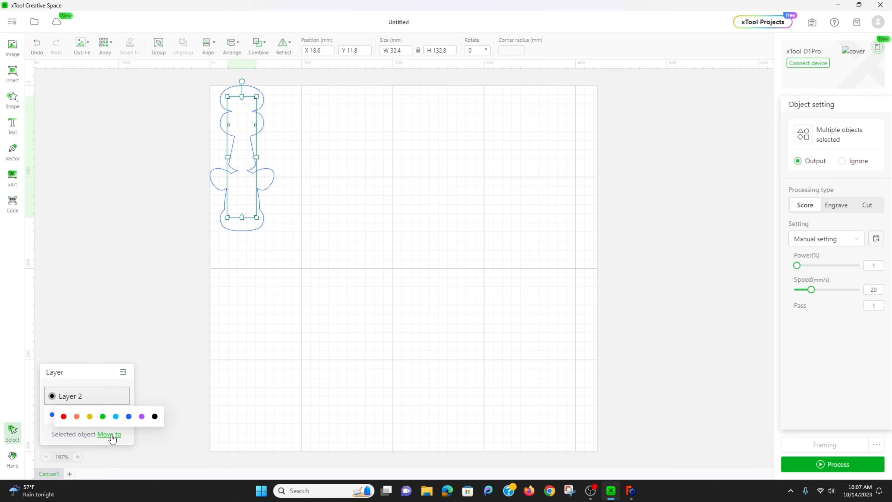
left_click(129, 417)
left_click(350, 235)
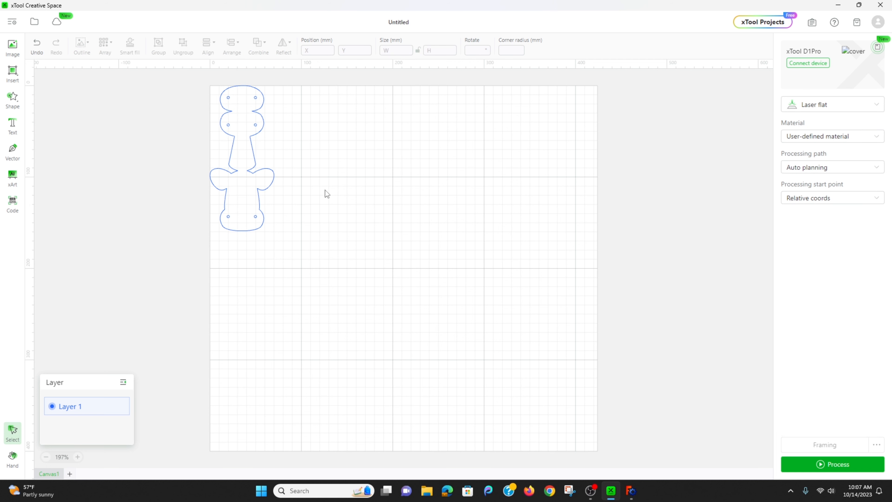
Group the cow outline with its six holes and move the group to about X 142, Y 37.6 mm.
left_click_drag(176, 82, 364, 249)
right_click(260, 186)
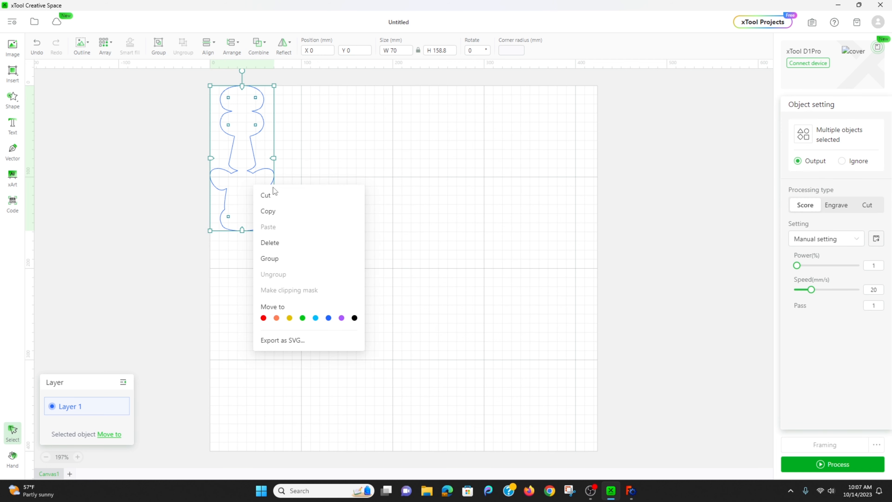
left_click(313, 258)
left_click(323, 199)
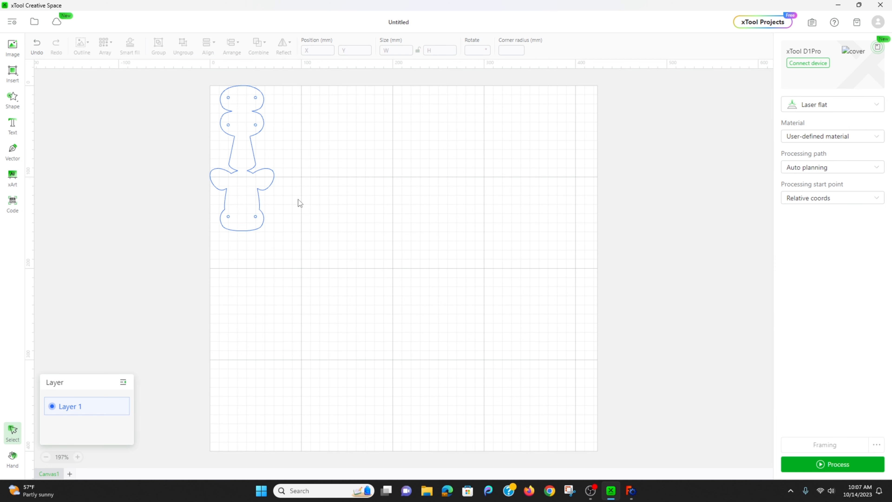
left_click_drag(247, 202, 377, 235)
left_click(452, 217)
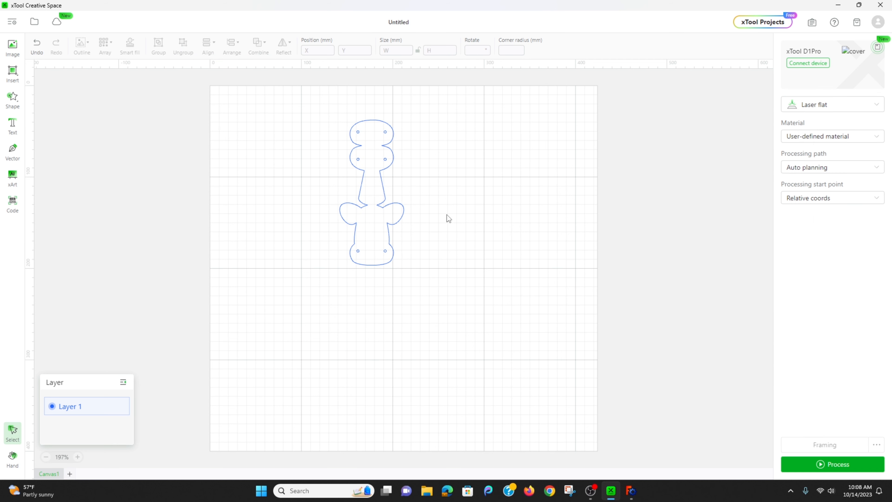
Set the cow group's processing type to Cut with 75% power and a speed of 10 mm/s.
left_click(373, 231)
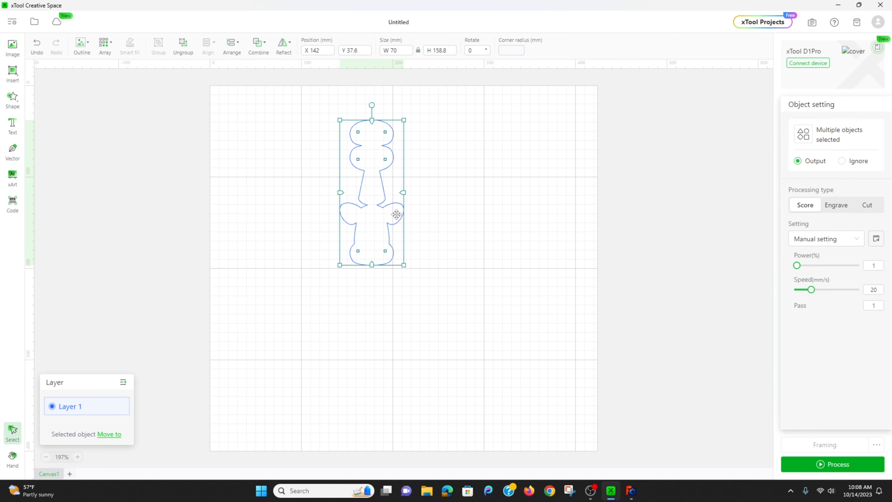
left_click(870, 206)
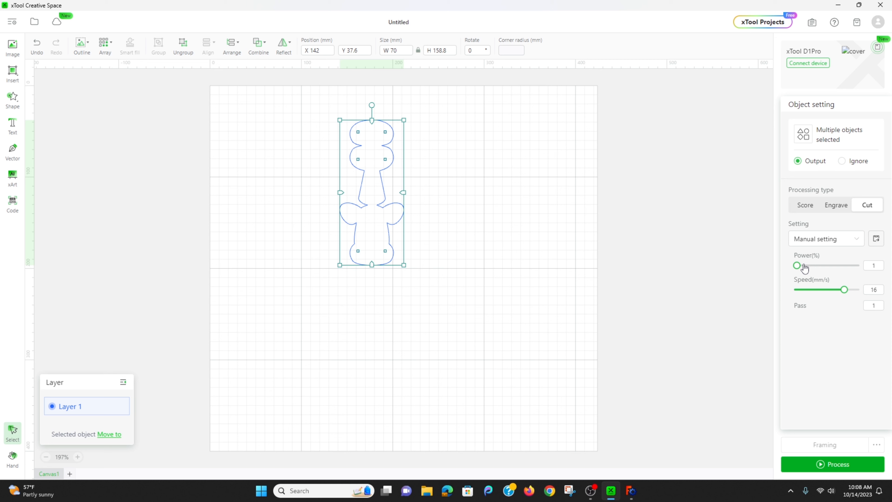
left_click(871, 265)
type("75")
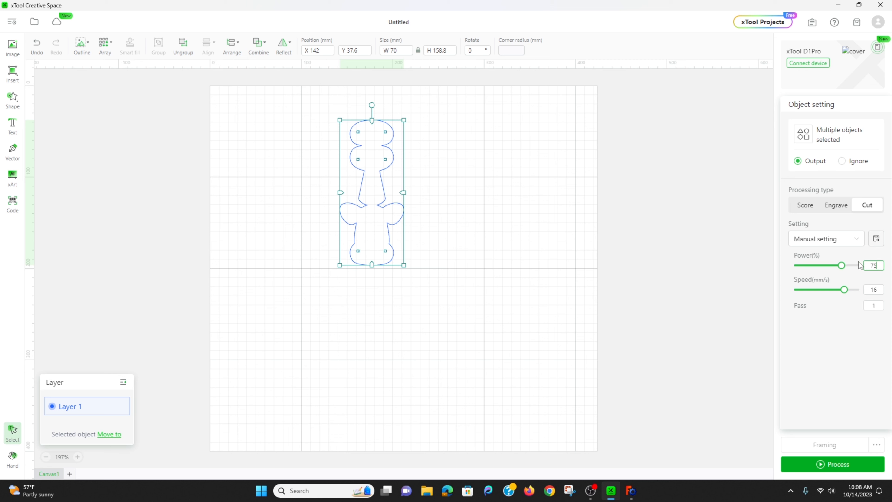
left_click(877, 290)
key("BackSpace")
type("0")
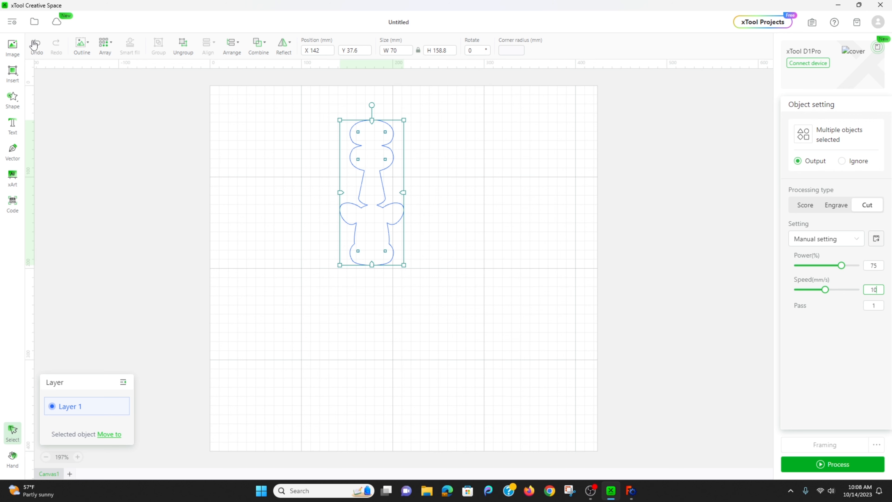
Save the project as "cow2 - light leather" in the animal keychains folder, replacing the existing XCS file.
mouse_move(36, 23)
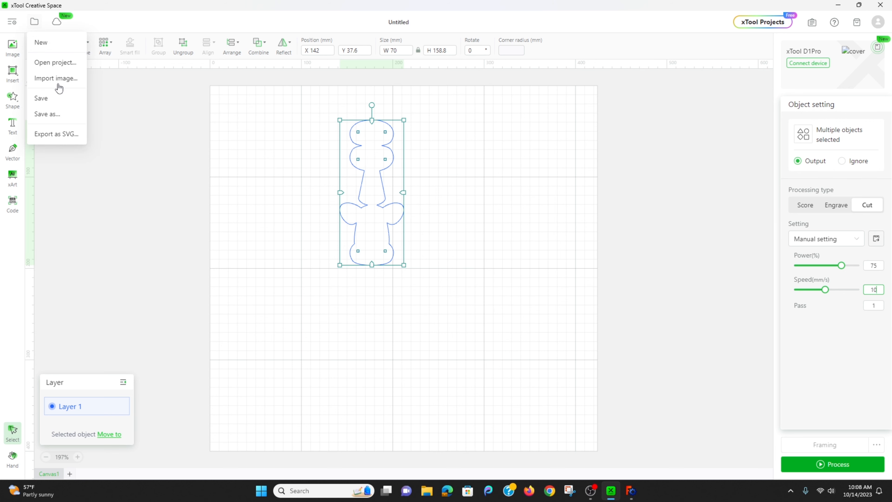
left_click(57, 100)
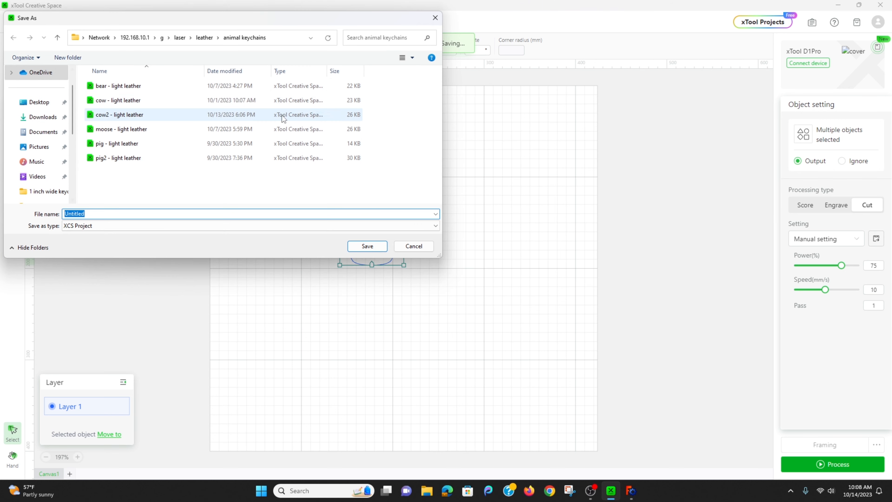
left_click(121, 115)
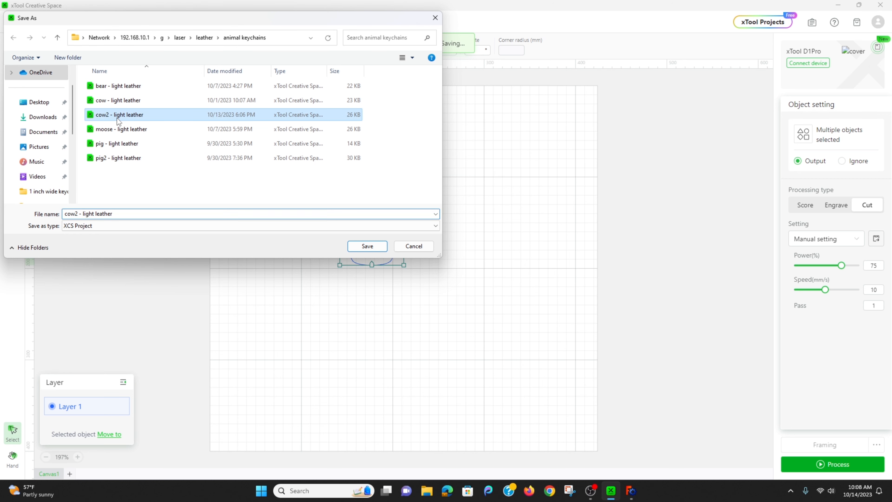
left_click(361, 244)
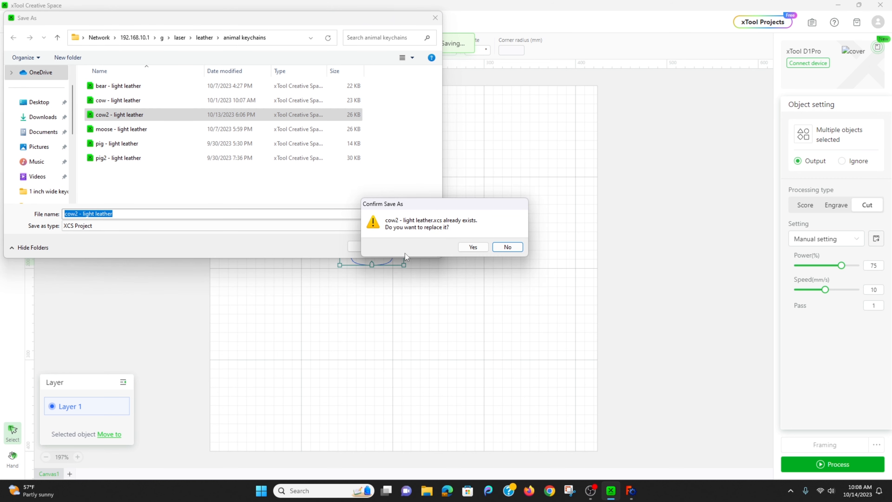
left_click(477, 247)
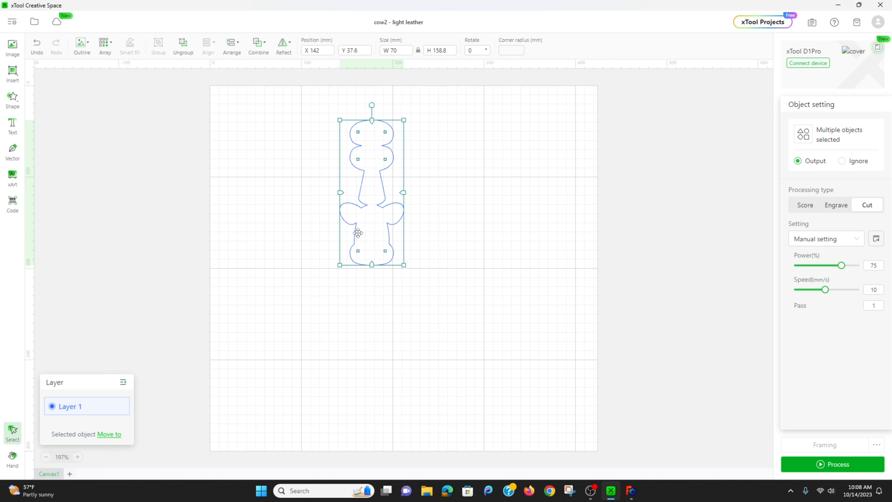
Run the laser framing for the cow keychain and mark the framing as completed.
left_click(399, 48)
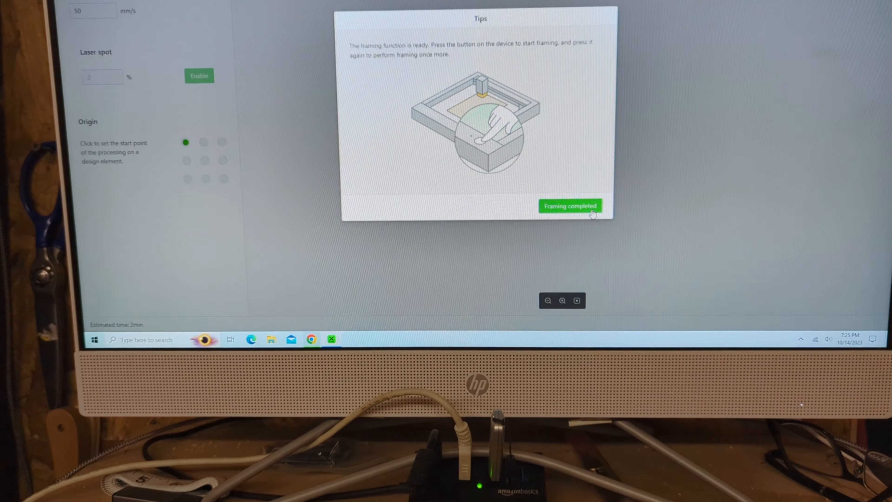
left_click(584, 210)
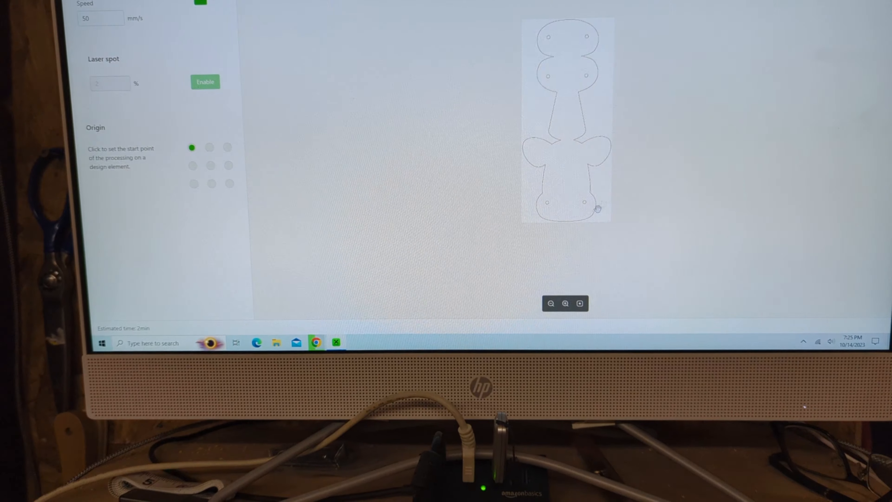